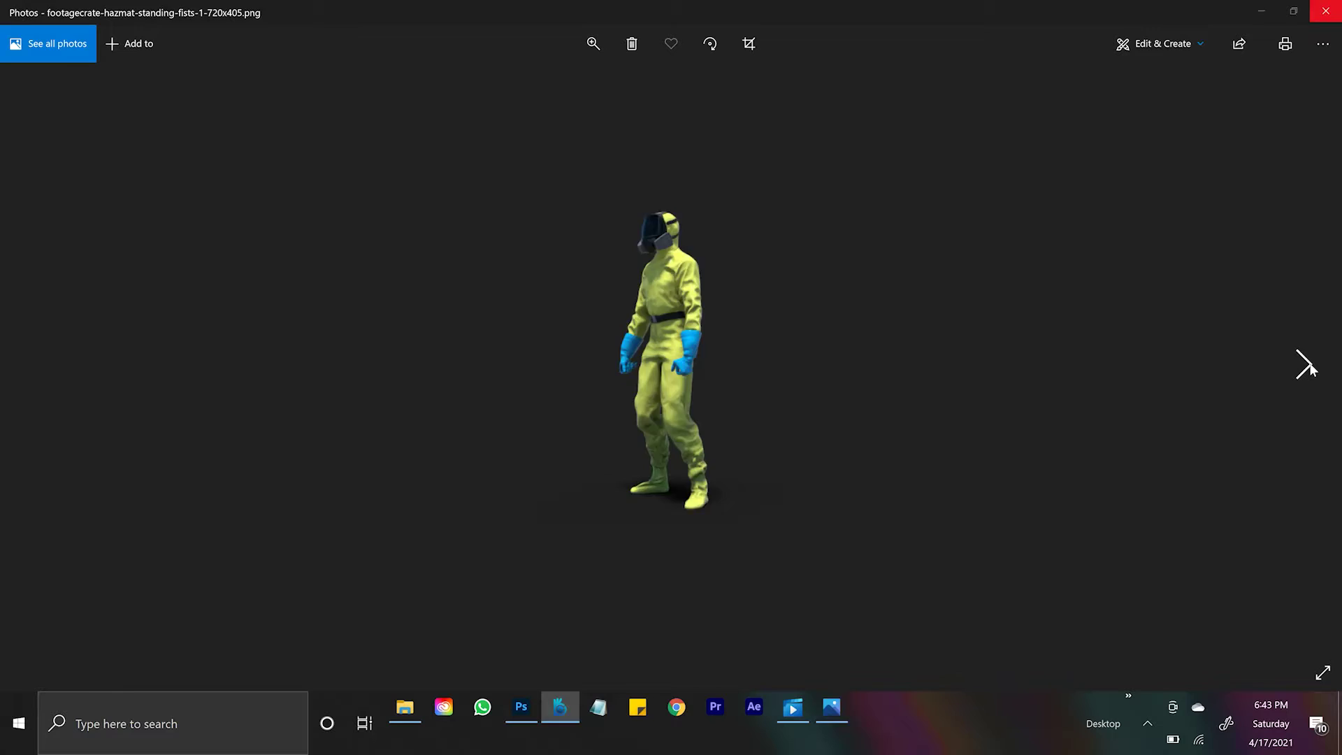
Step past the hazmat and terrain images in Photos to reach the cityscape picture
{"action": "left_click", "coordinate": [1305, 365]}
{"action": "left_click", "coordinate": [1305, 364]}
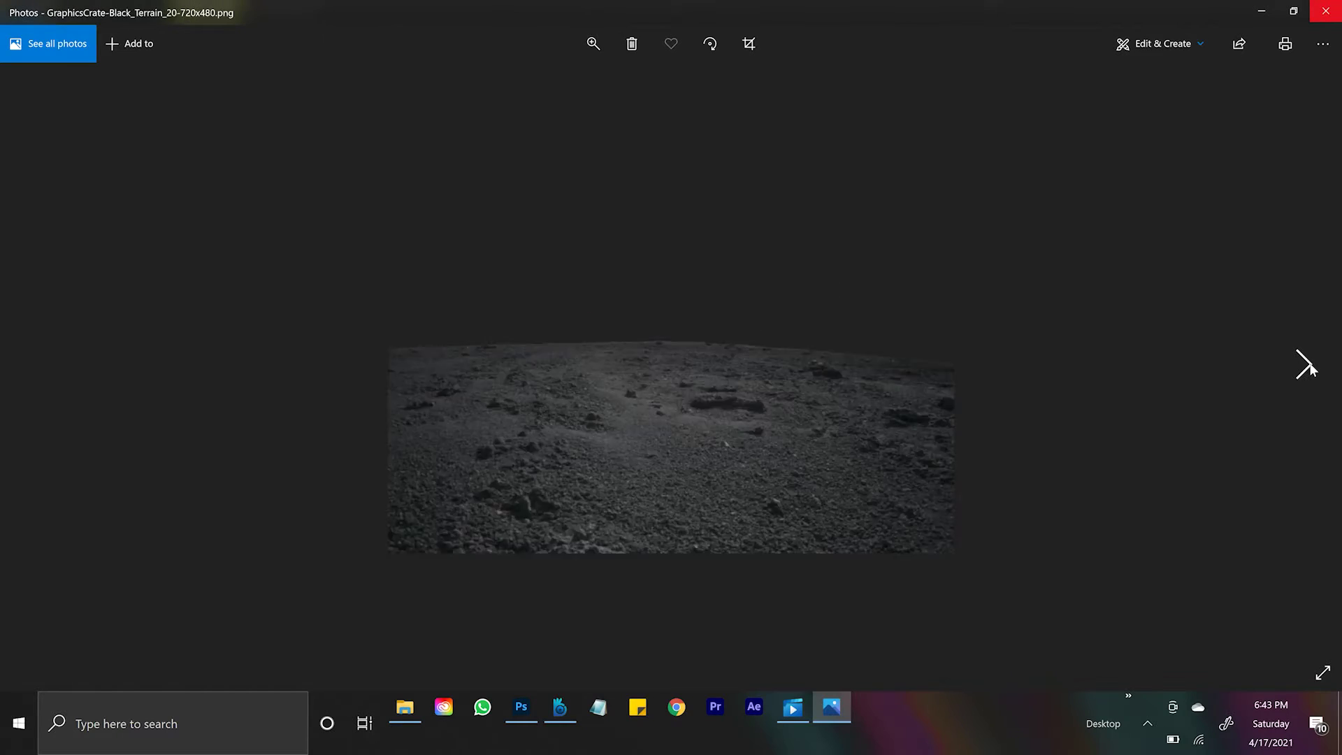
{"action": "left_click", "coordinate": [1305, 365]}
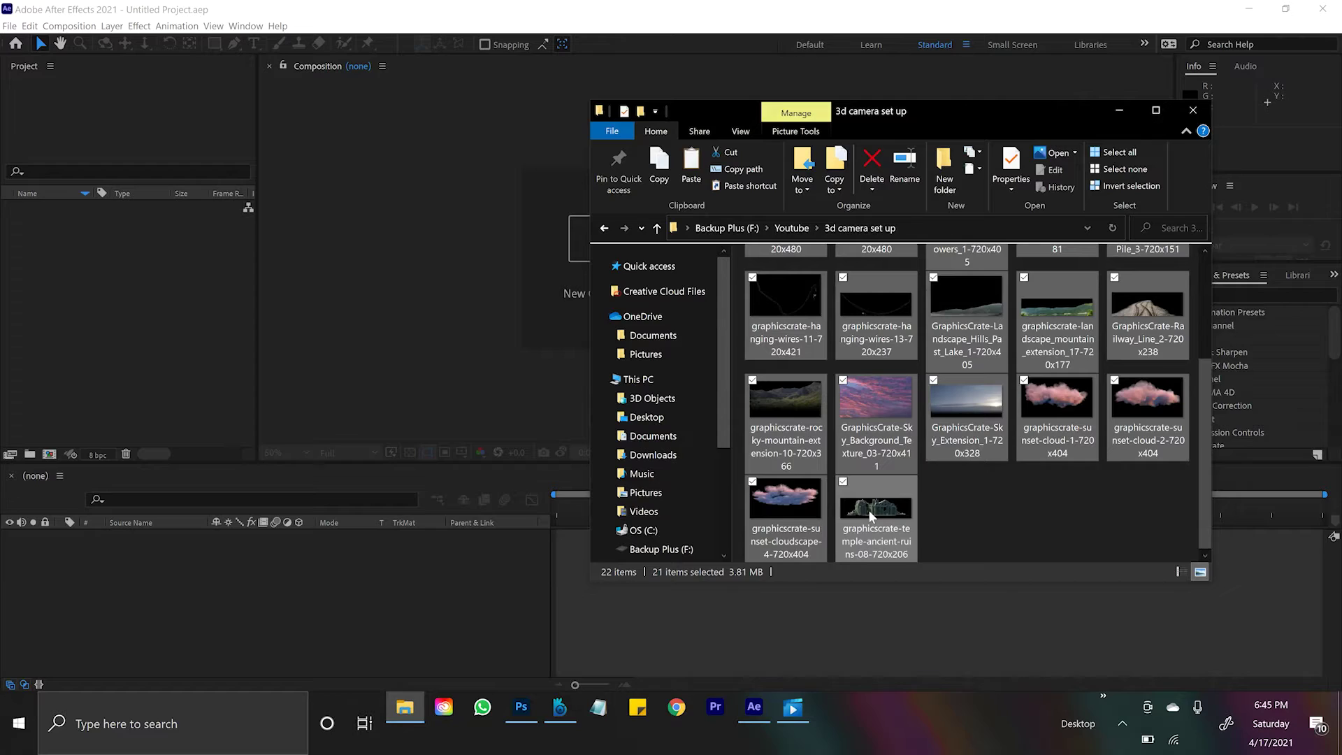
Import the 21 selected PNGs from the '3d camera set up' folder into the Project panel
{"action": "left_click_drag", "start_coordinate": [866, 510], "coordinate": [108, 327]}
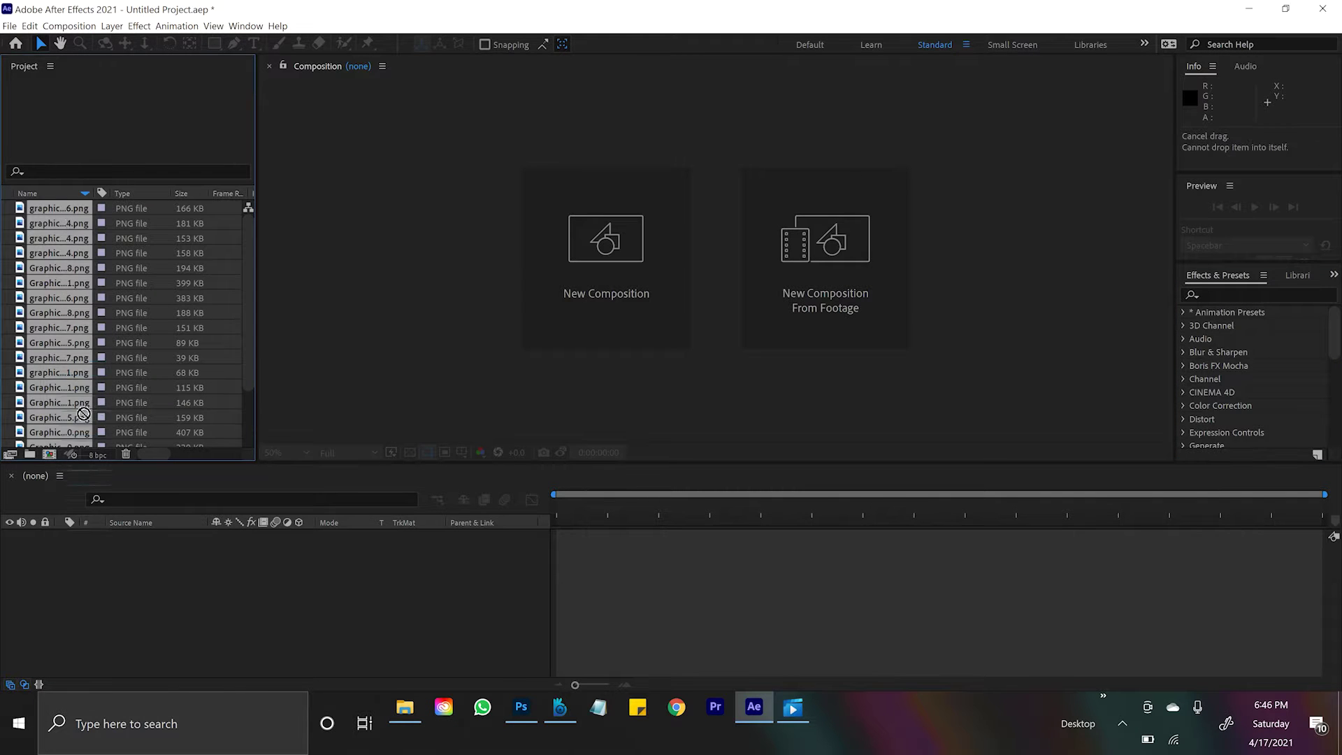
Build a single composition from all the imported images, using Single Composition settings
{"action": "left_click_drag", "start_coordinate": [94, 564], "coordinate": [102, 585]}
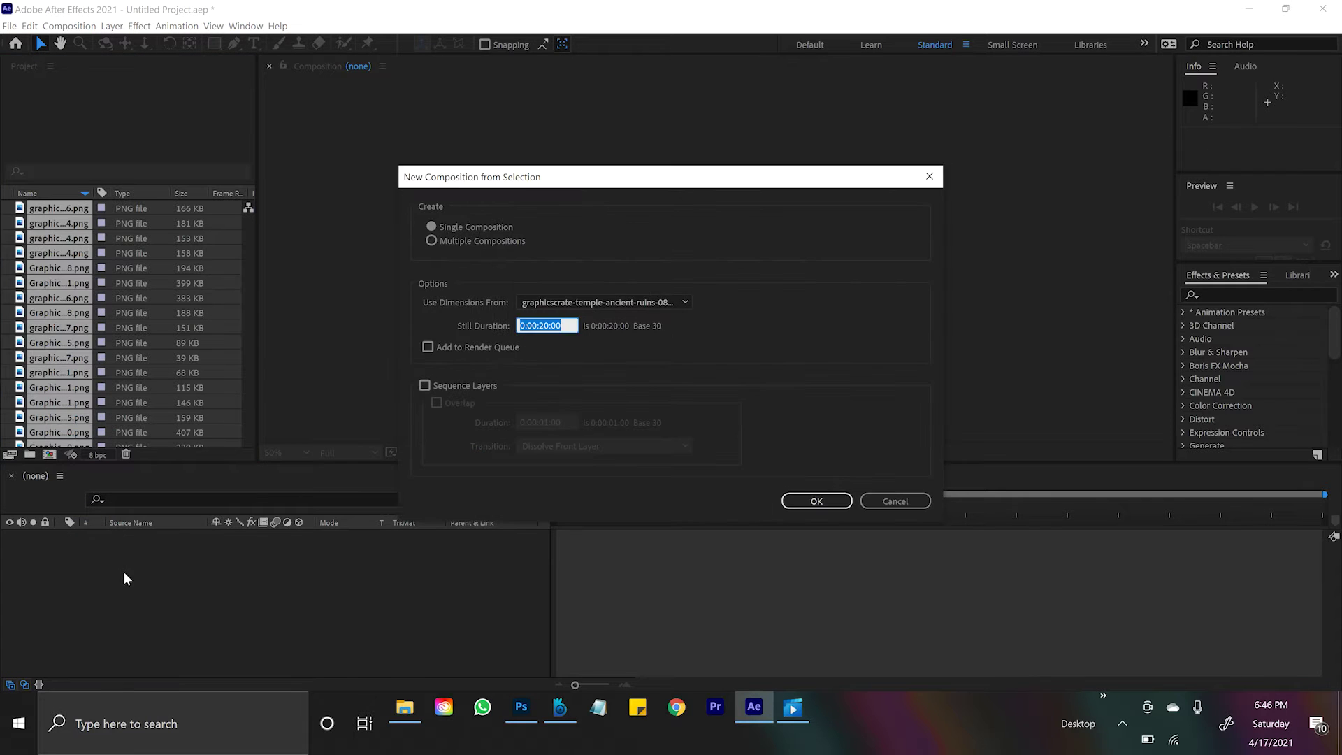
{"action": "key", "text": "Return"}
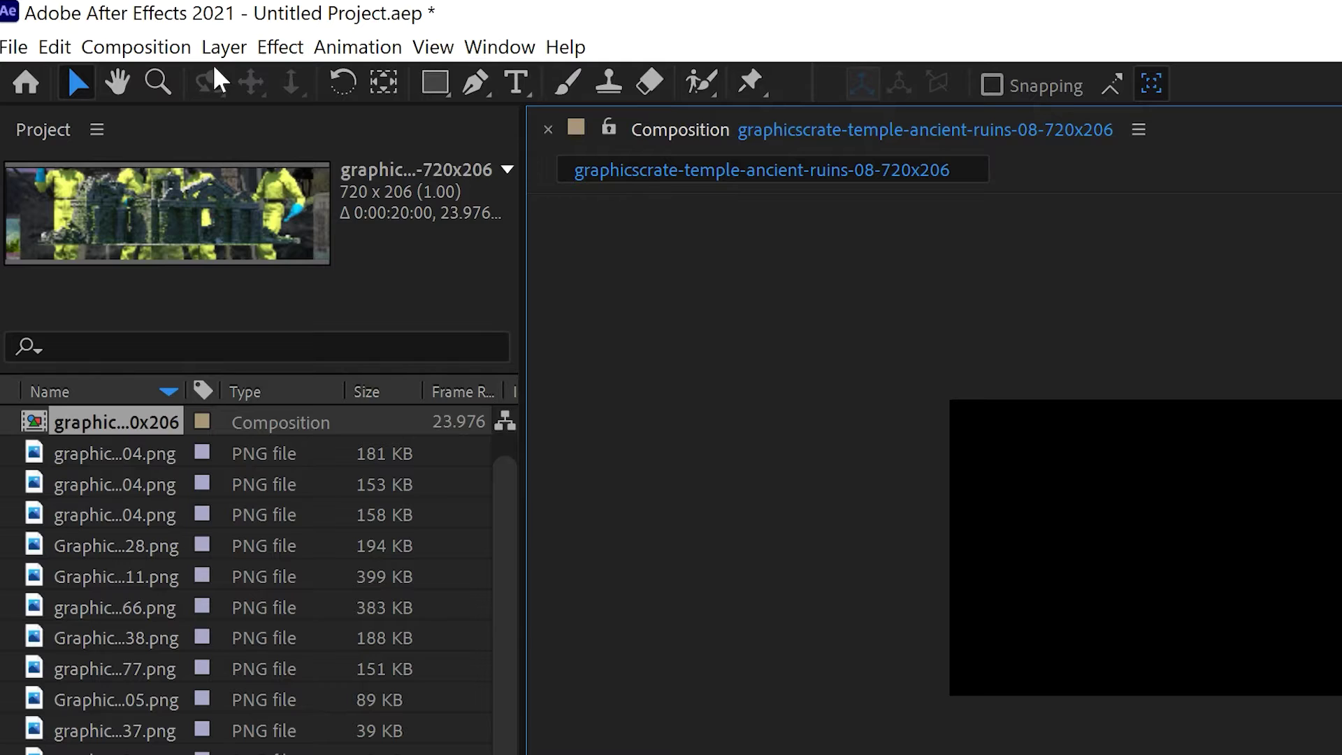
{"action": "left_click", "coordinate": [84, 27]}
Set the composition to 1920 × 1080 and enable the 3D Layer switch on every layer
{"action": "left_click", "coordinate": [203, 112]}
{"action": "left_click", "coordinate": [1209, 540]}
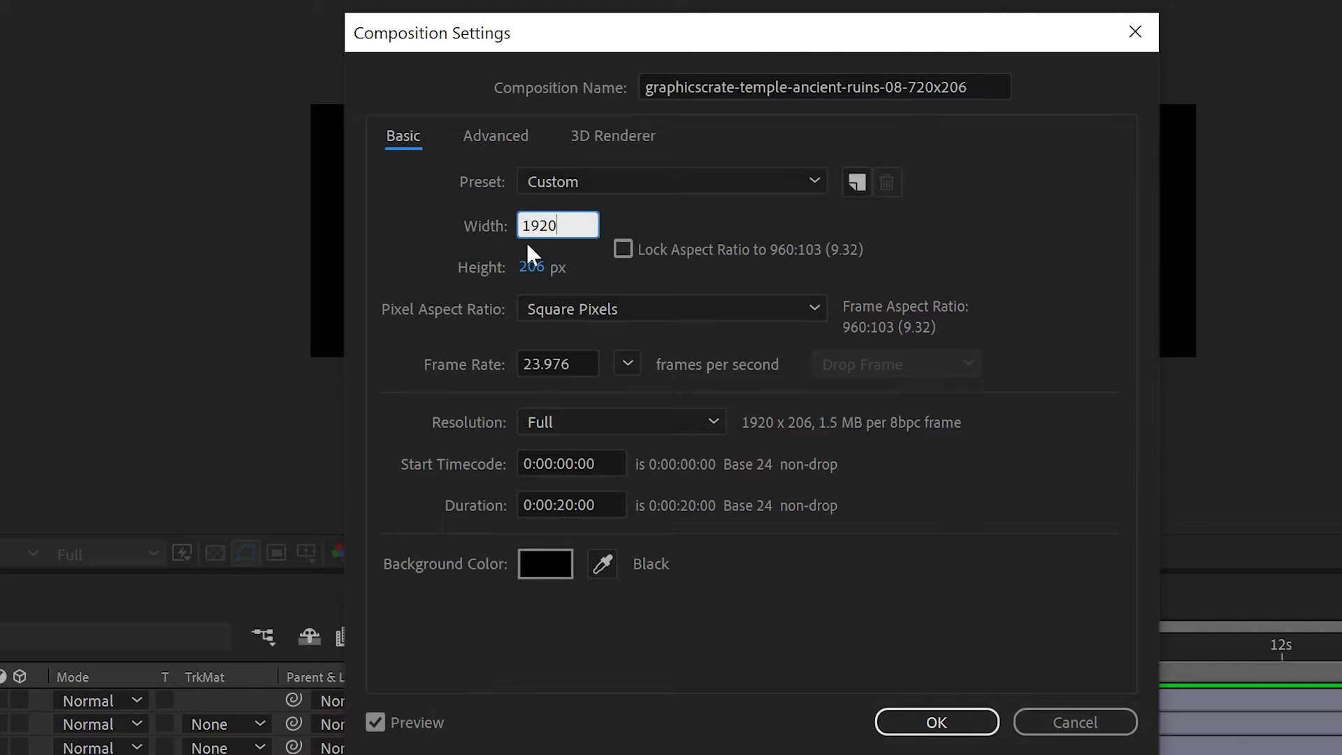
{"action": "left_click", "coordinate": [526, 266]}
{"action": "type", "text": "1"}
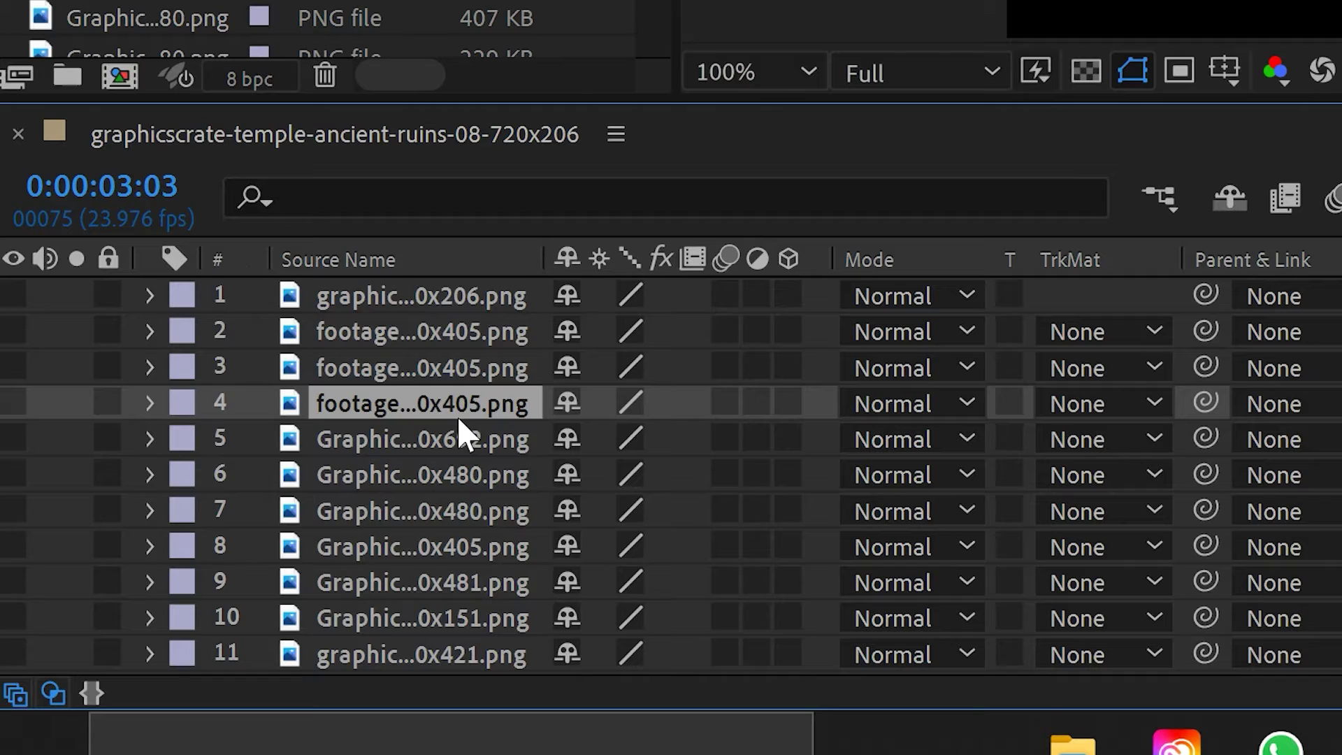
{"action": "key", "text": "ctrl+a"}
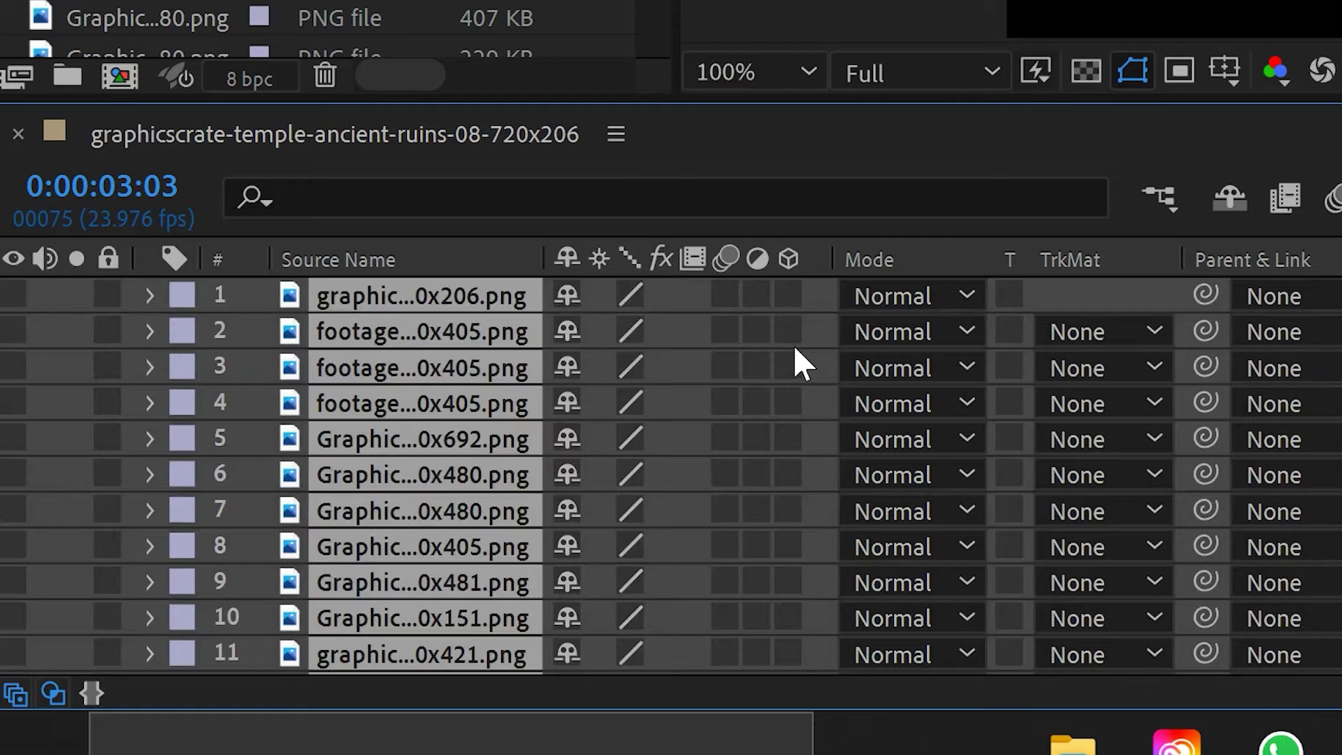
{"action": "left_click", "coordinate": [788, 302]}
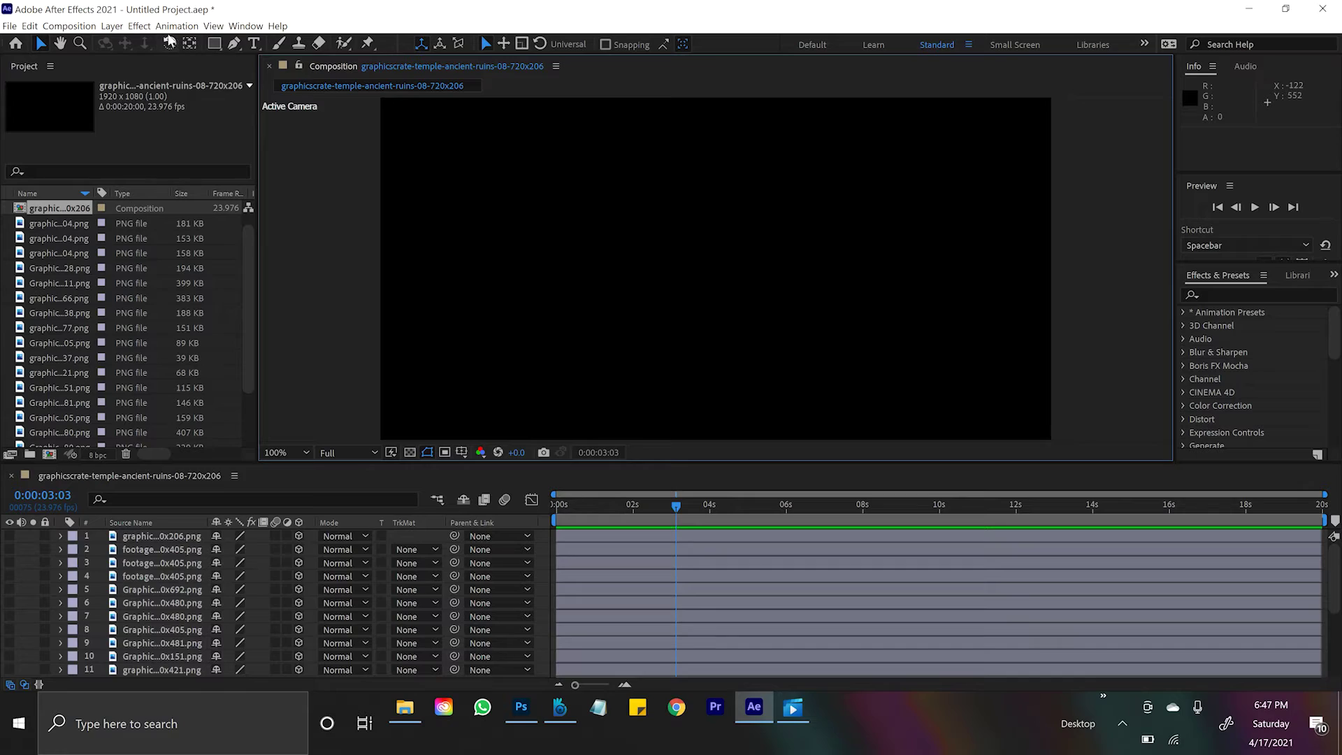
Add Camera 1 with the 35mm lens preset to the composition
{"action": "left_click", "coordinate": [112, 26]}
{"action": "mouse_move", "coordinate": [139, 41]}
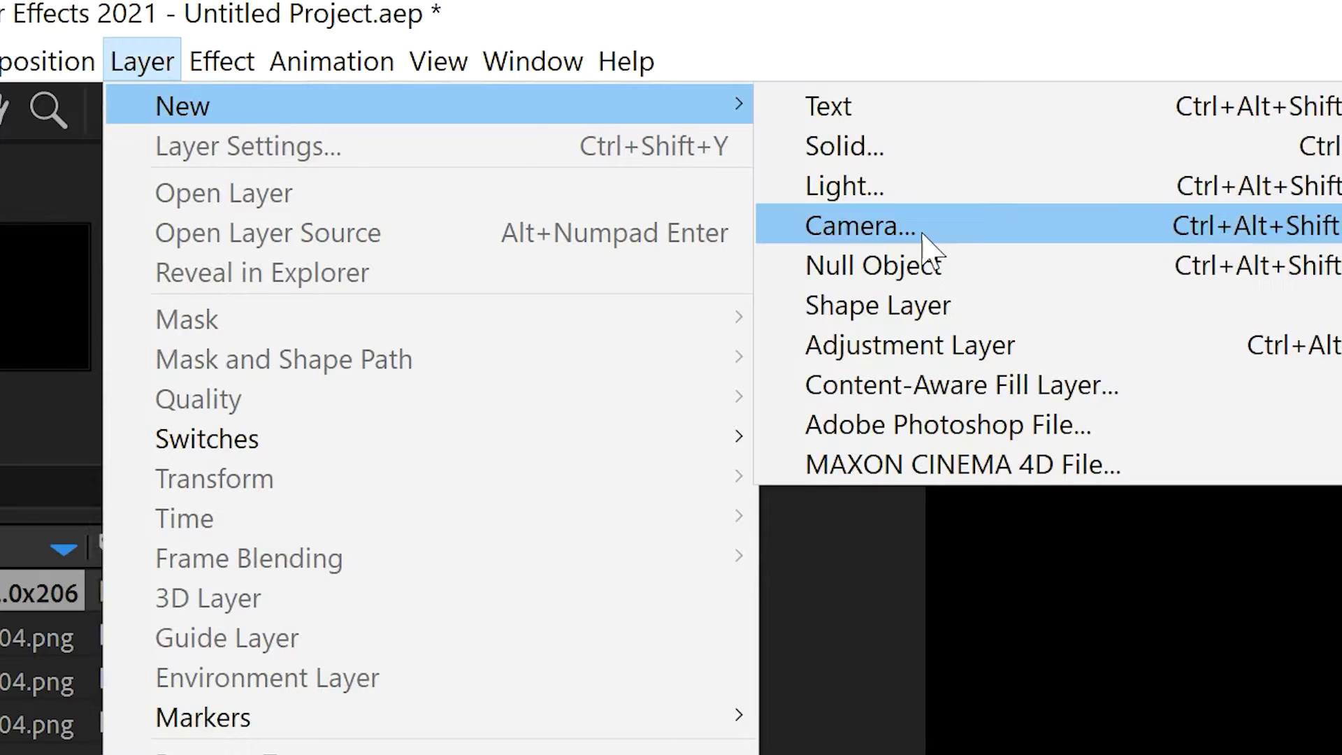
{"action": "left_click", "coordinate": [707, 227]}
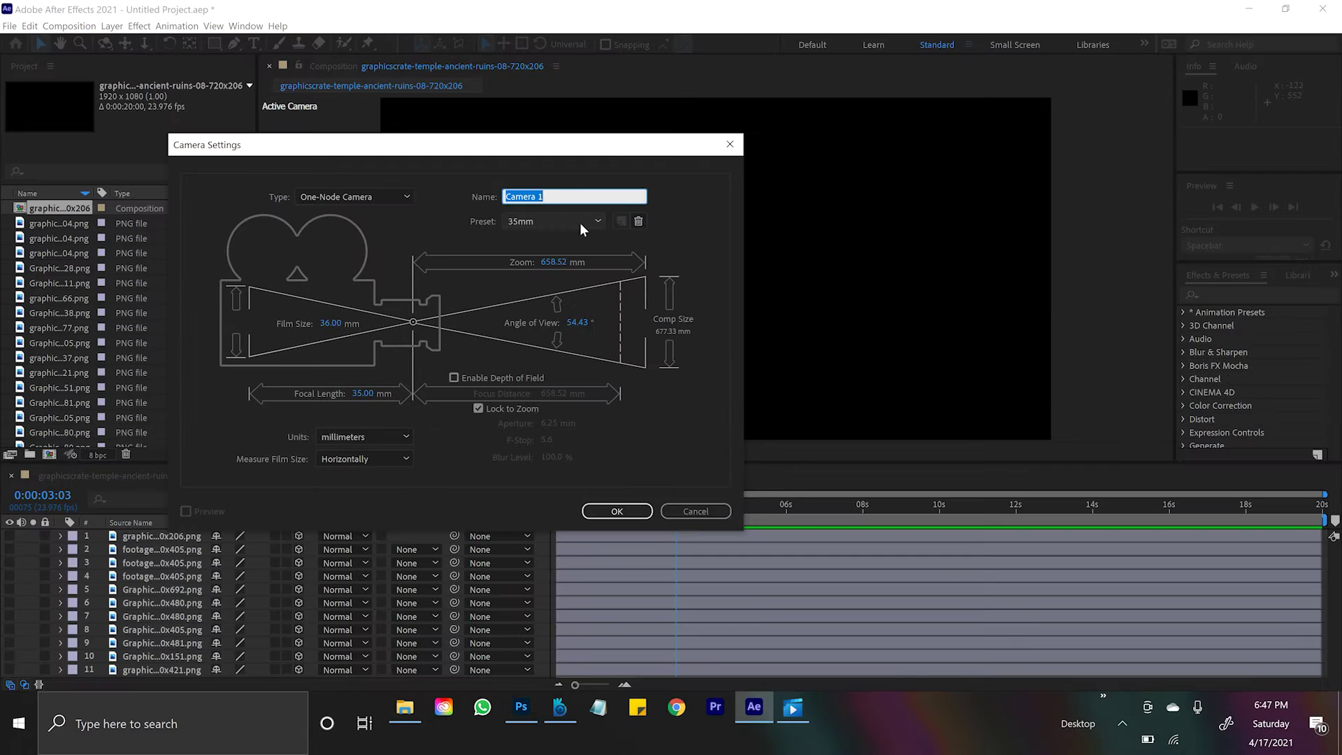
{"action": "left_click", "coordinate": [580, 223]}
{"action": "left_click", "coordinate": [688, 399]}
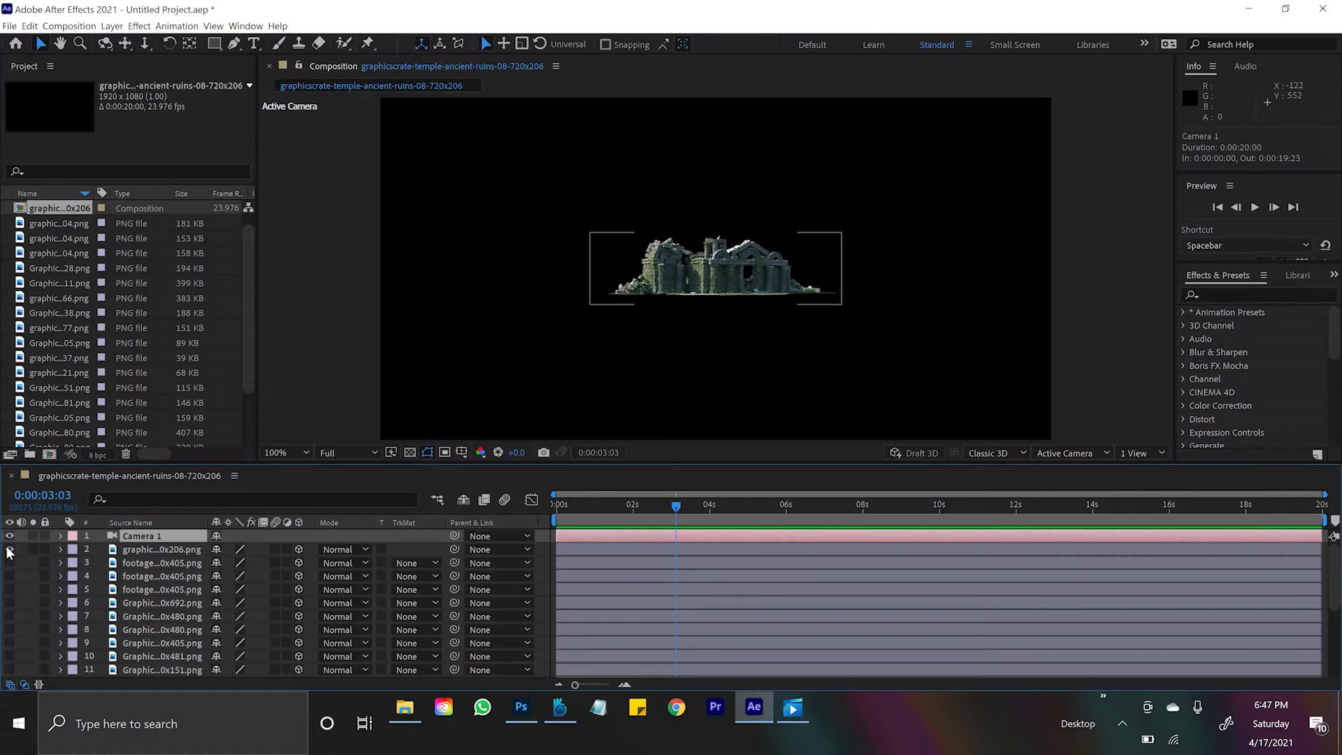
{"action": "left_click", "coordinate": [692, 306]}
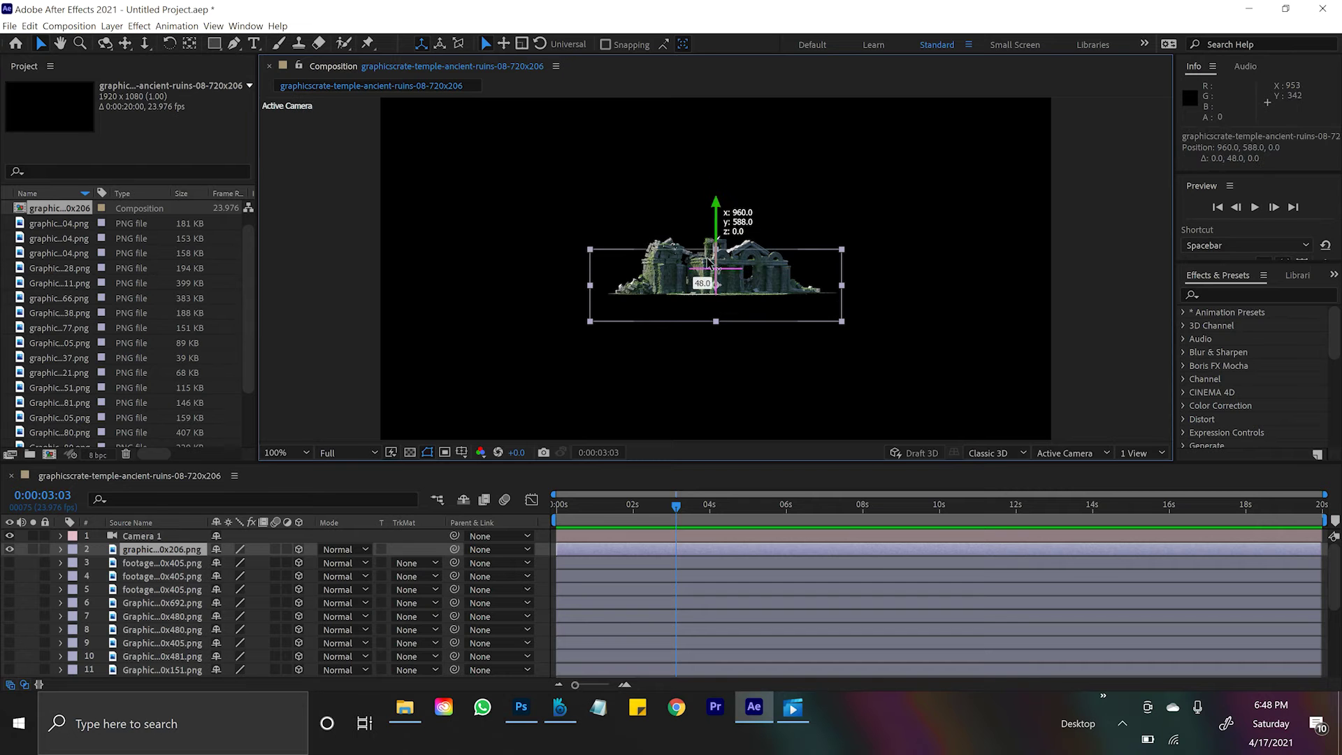
Drag the ancient ruins layer downward along its green Y axis
{"action": "left_click_drag", "start_coordinate": [692, 185], "coordinate": [685, 298]}
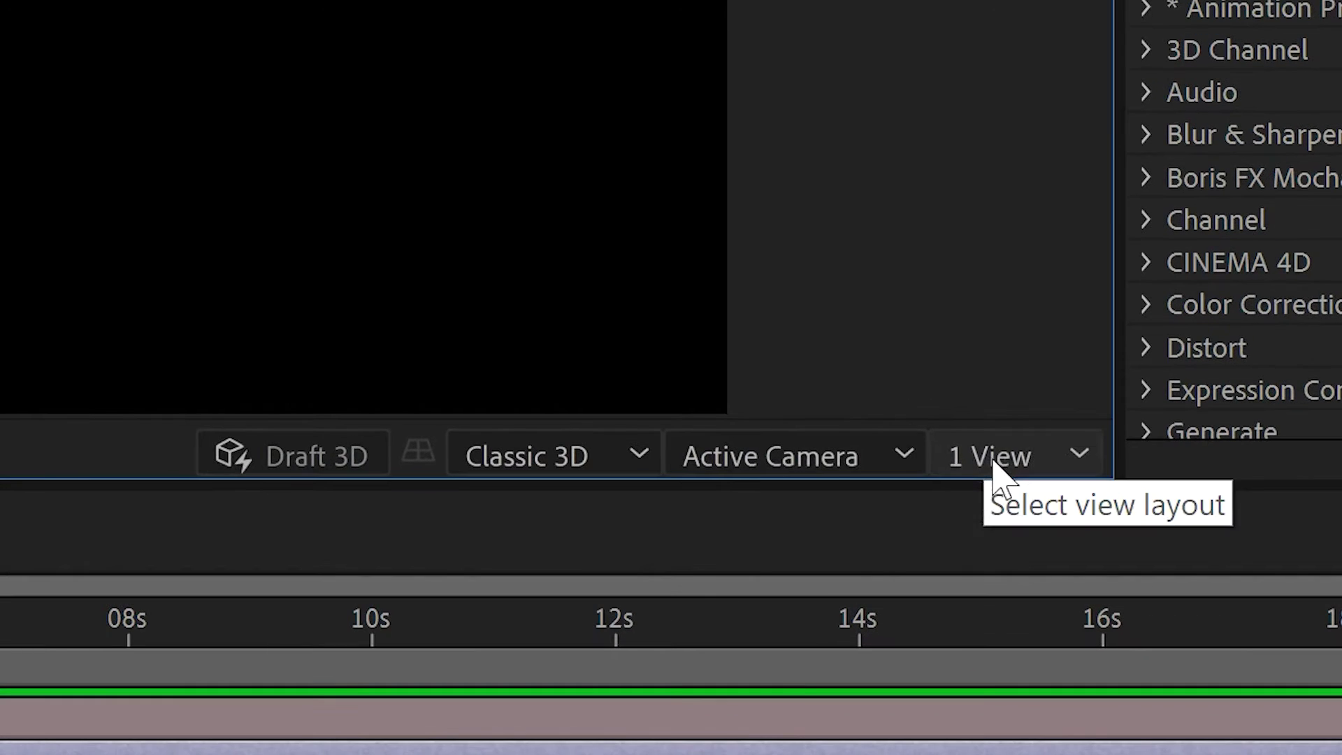
{"action": "left_click", "coordinate": [1006, 461]}
Switch the viewer to a 2 Views layout and select the ruins in the Top view
{"action": "left_click", "coordinate": [1009, 554]}
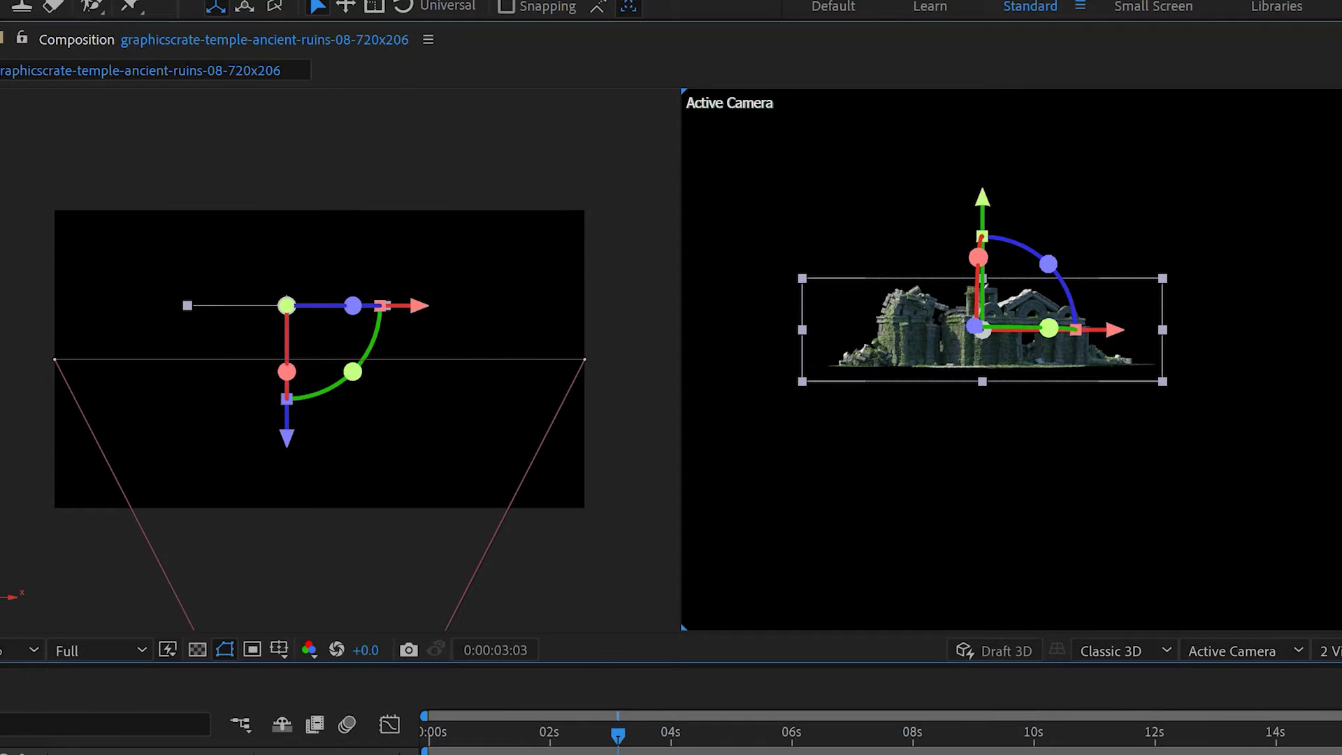
{"action": "left_click", "coordinate": [322, 411]}
{"action": "left_click", "coordinate": [283, 305]}
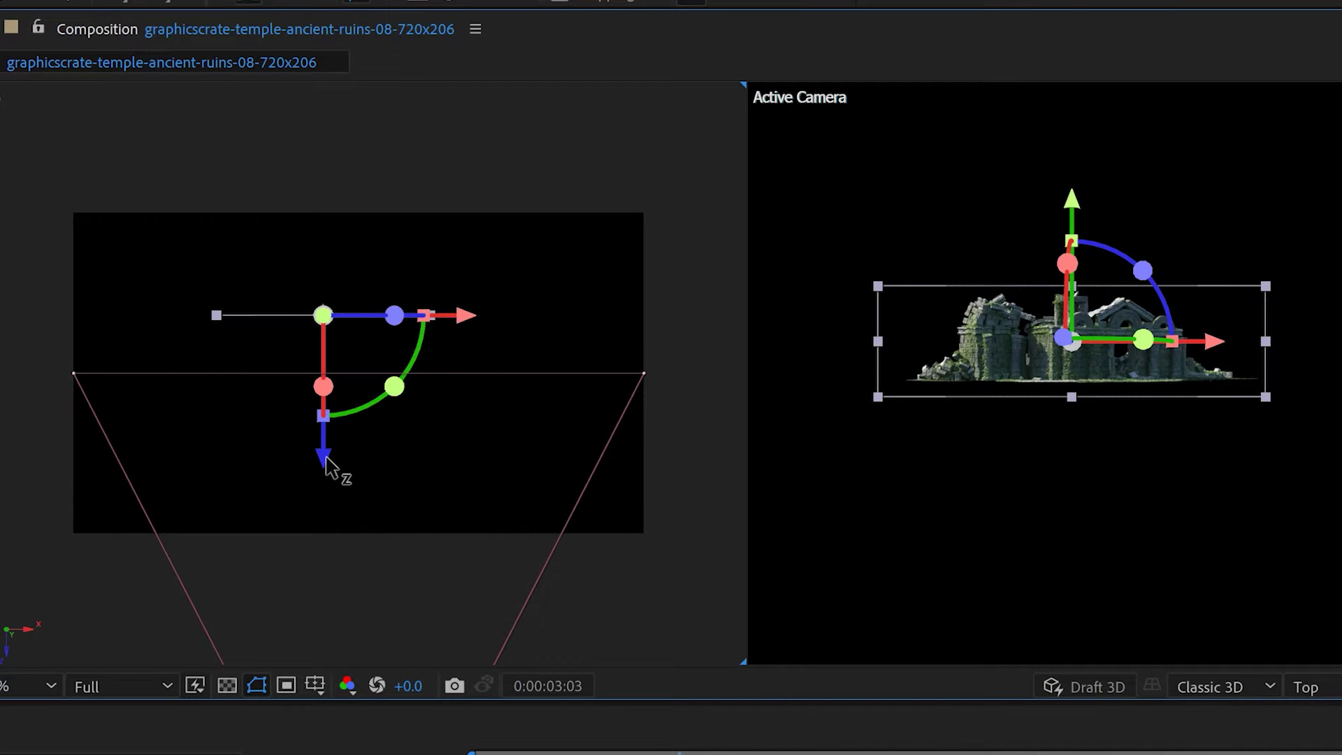
Adjust the ruins' depth along Z toward the camera so the sky layer shows
{"action": "left_click_drag", "start_coordinate": [326, 464], "coordinate": [320, 665]}
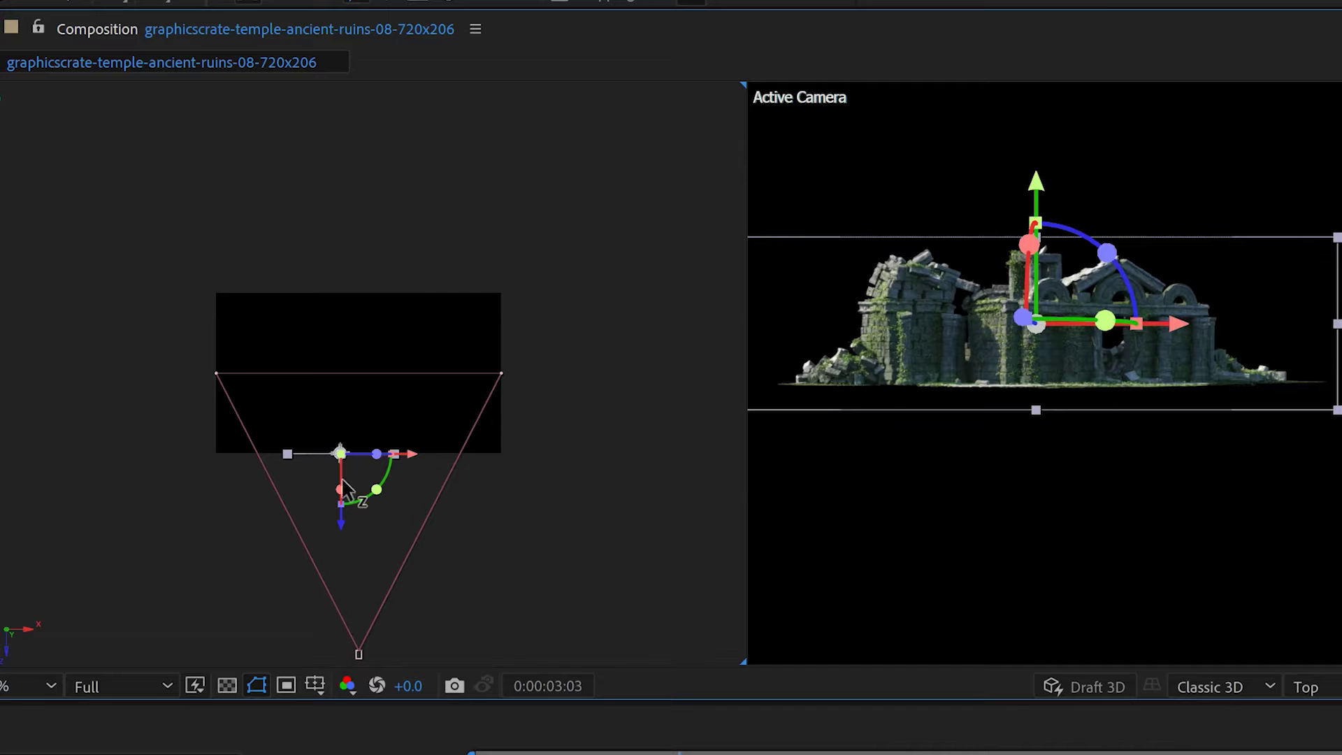
{"action": "left_click_drag", "start_coordinate": [341, 481], "coordinate": [329, 629]}
{"action": "left_click_drag", "start_coordinate": [336, 497], "coordinate": [343, 388]}
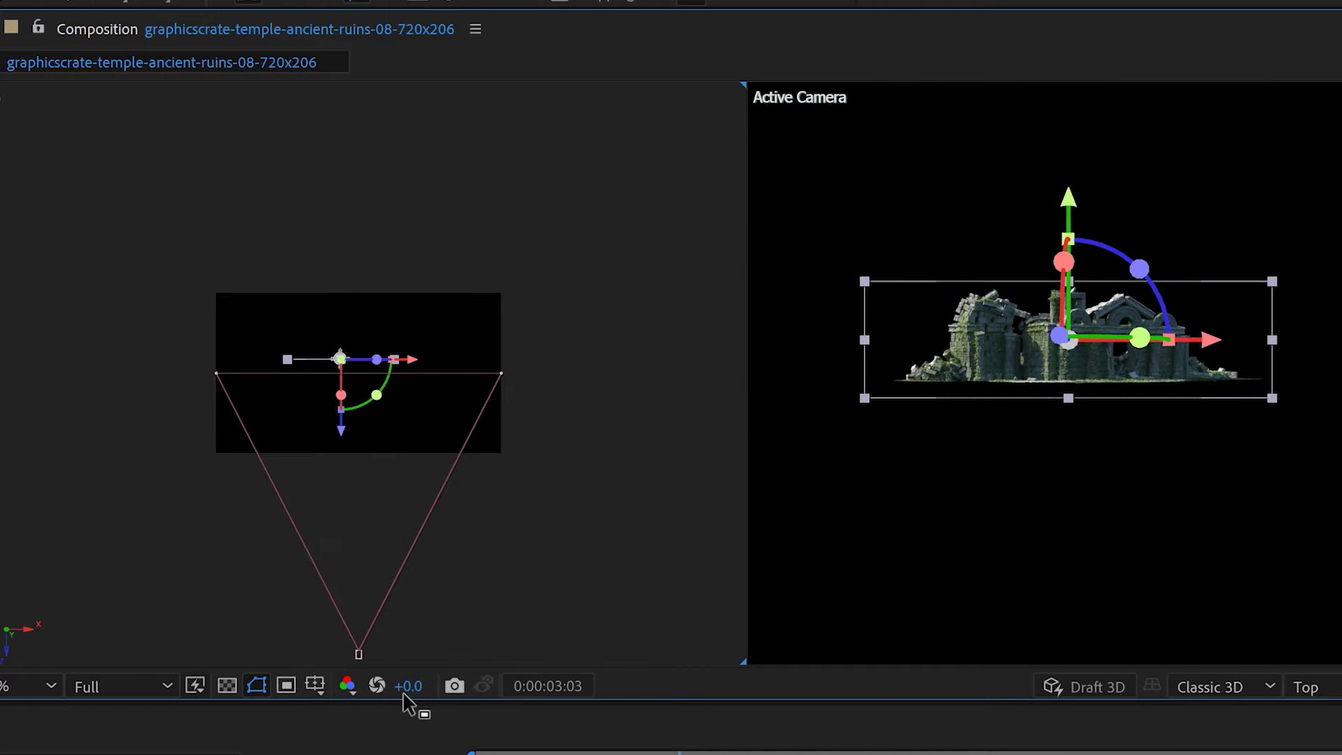
{"action": "scroll", "coordinate": [371, 604], "scroll_direction": "down", "scroll_amount": 3}
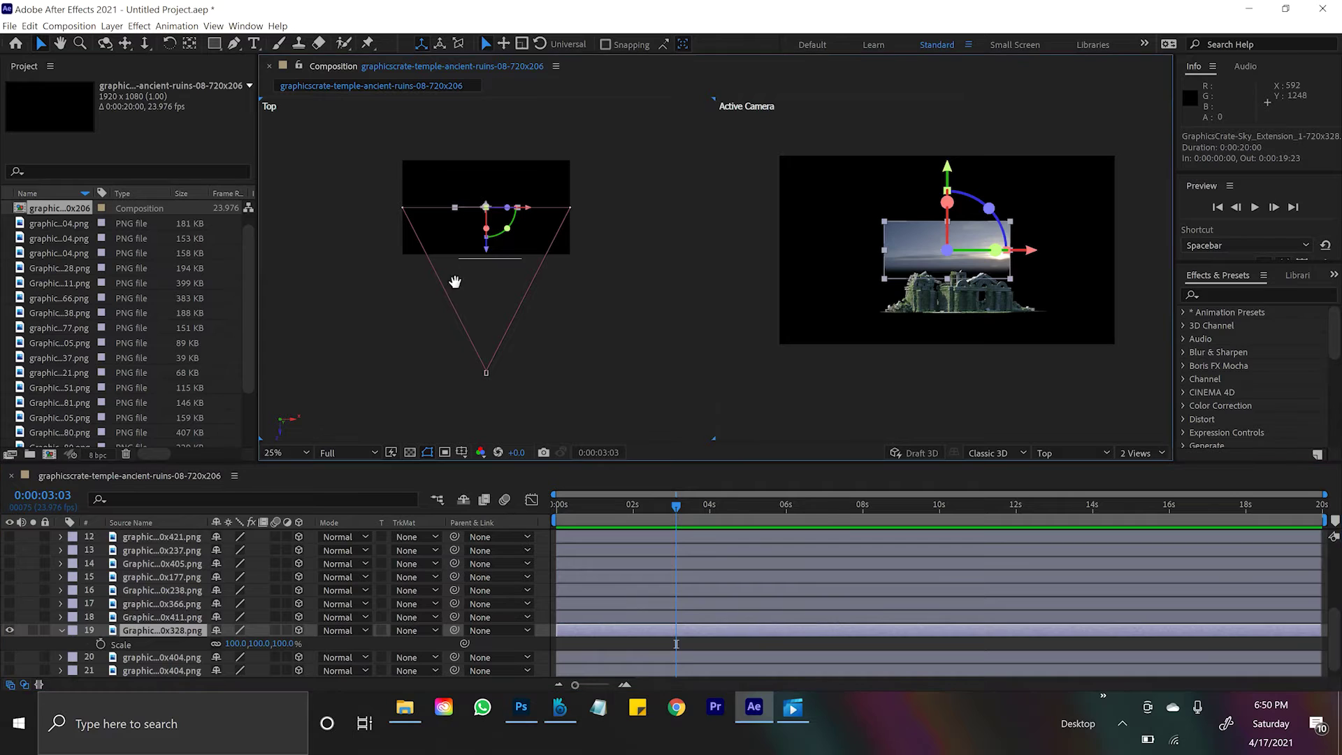
Reposition the sky layer in depth and scale it up to 808% to fill the frame
{"action": "left_click_drag", "start_coordinate": [455, 282], "coordinate": [459, 299]}
{"action": "scroll", "coordinate": [460, 299], "scroll_direction": "up", "scroll_amount": 3}
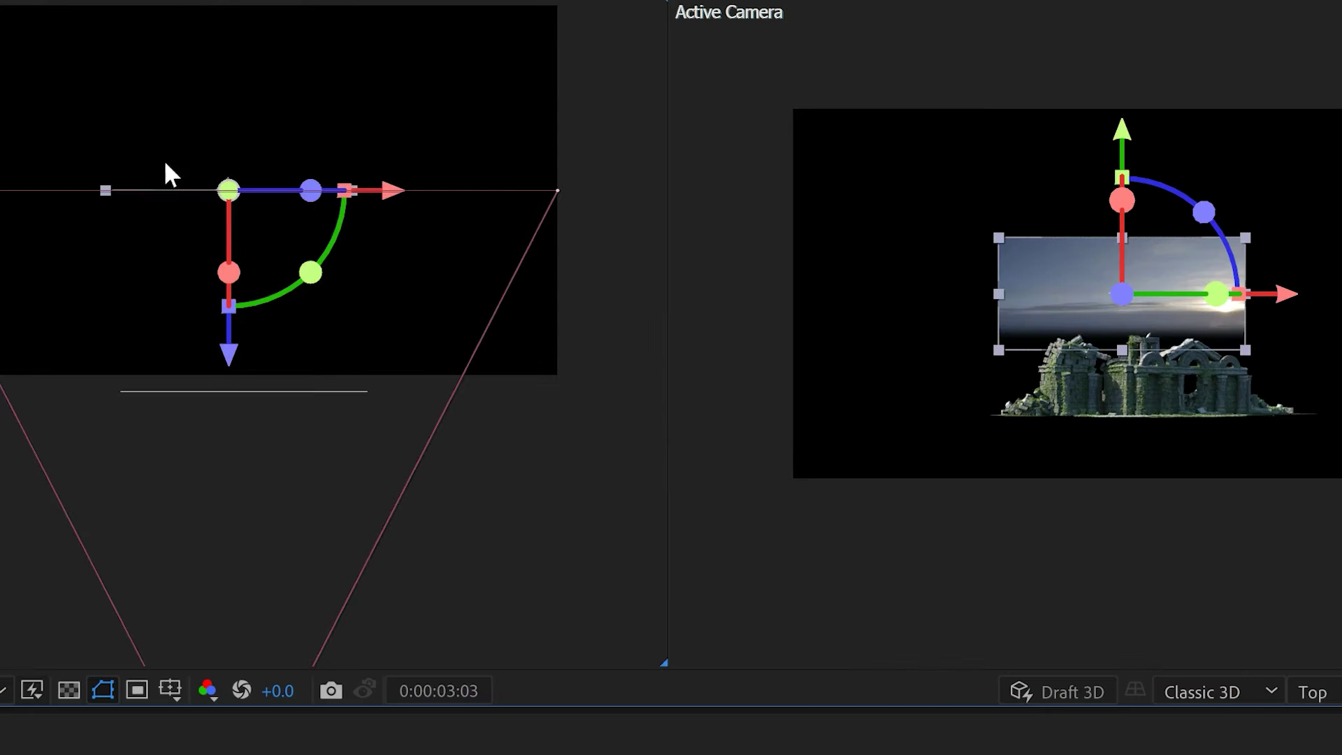
{"action": "scroll", "coordinate": [148, 349], "scroll_direction": "down", "scroll_amount": 3}
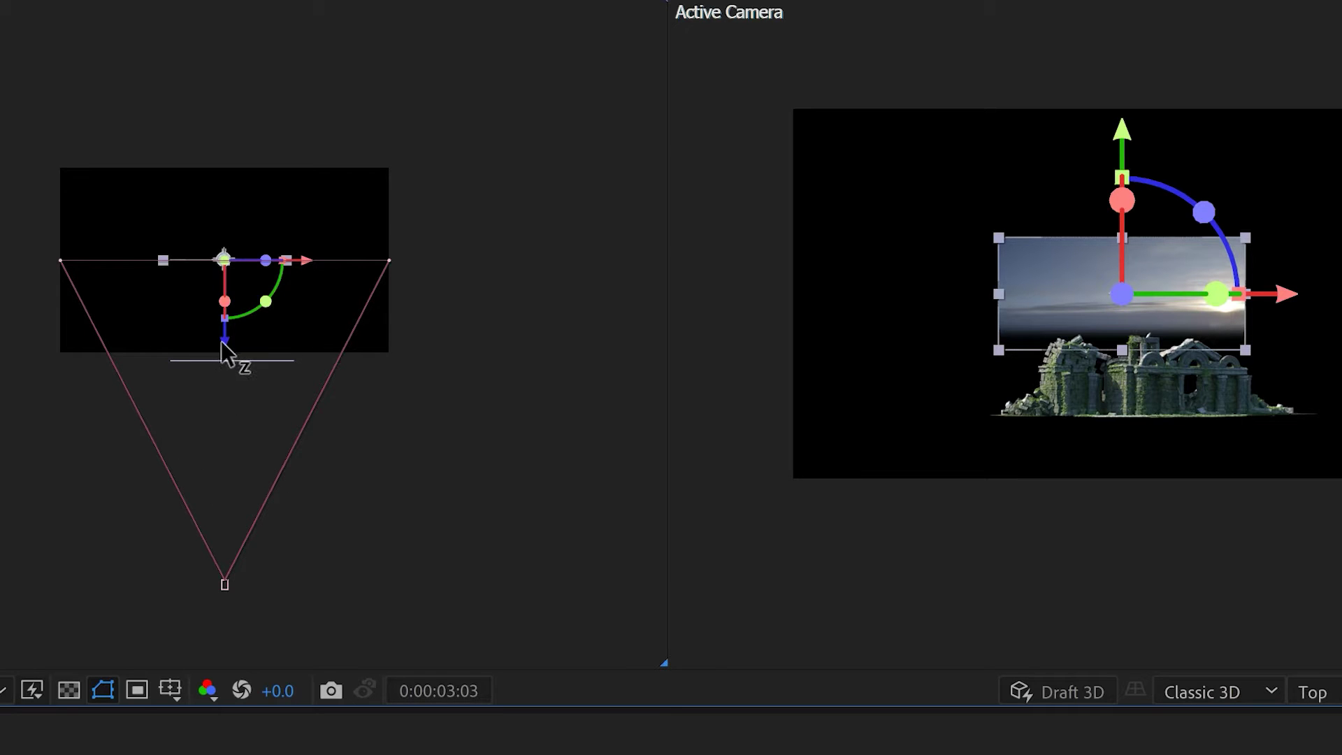
{"action": "left_click_drag", "start_coordinate": [222, 341], "coordinate": [206, 200]}
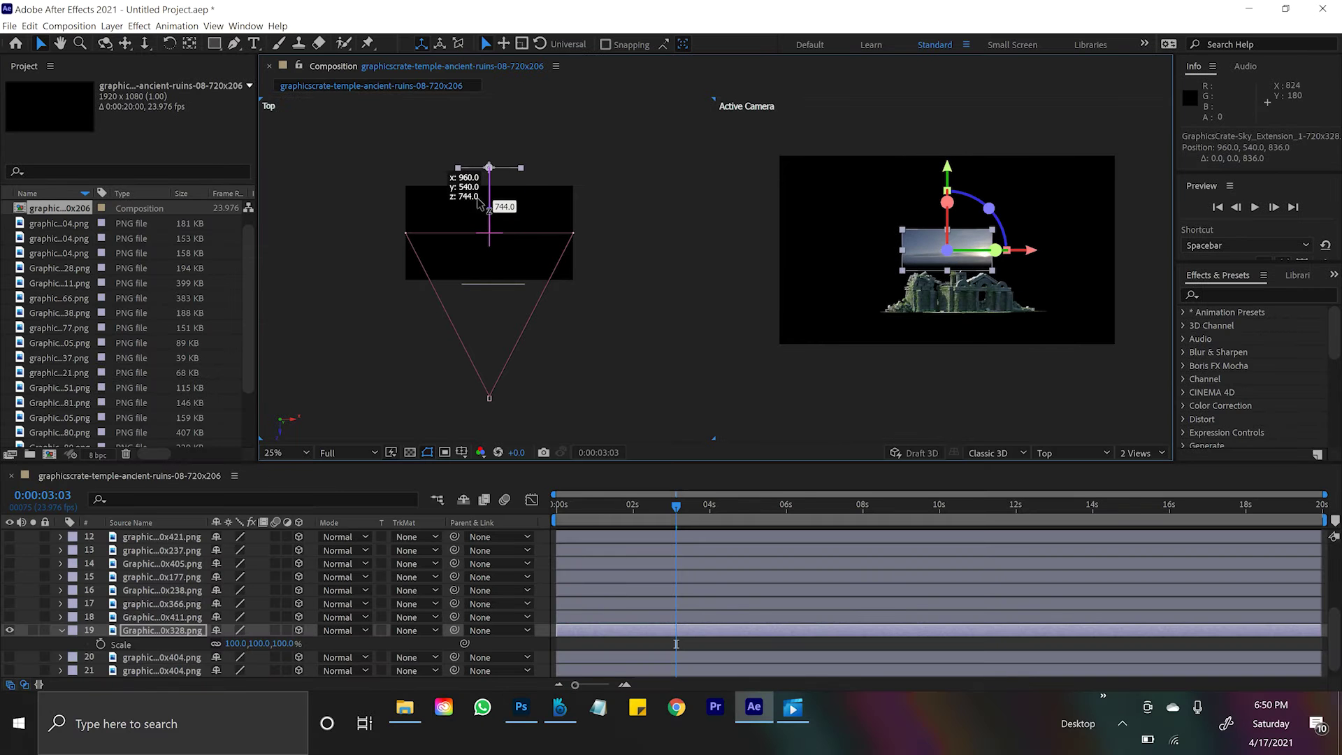
{"action": "mouse_move", "coordinate": [478, 200]}
{"action": "left_mouse_down"}
{"action": "mouse_move", "coordinate": [479, 155]}
{"action": "mouse_move", "coordinate": [472, 196]}
{"action": "left_mouse_up"}
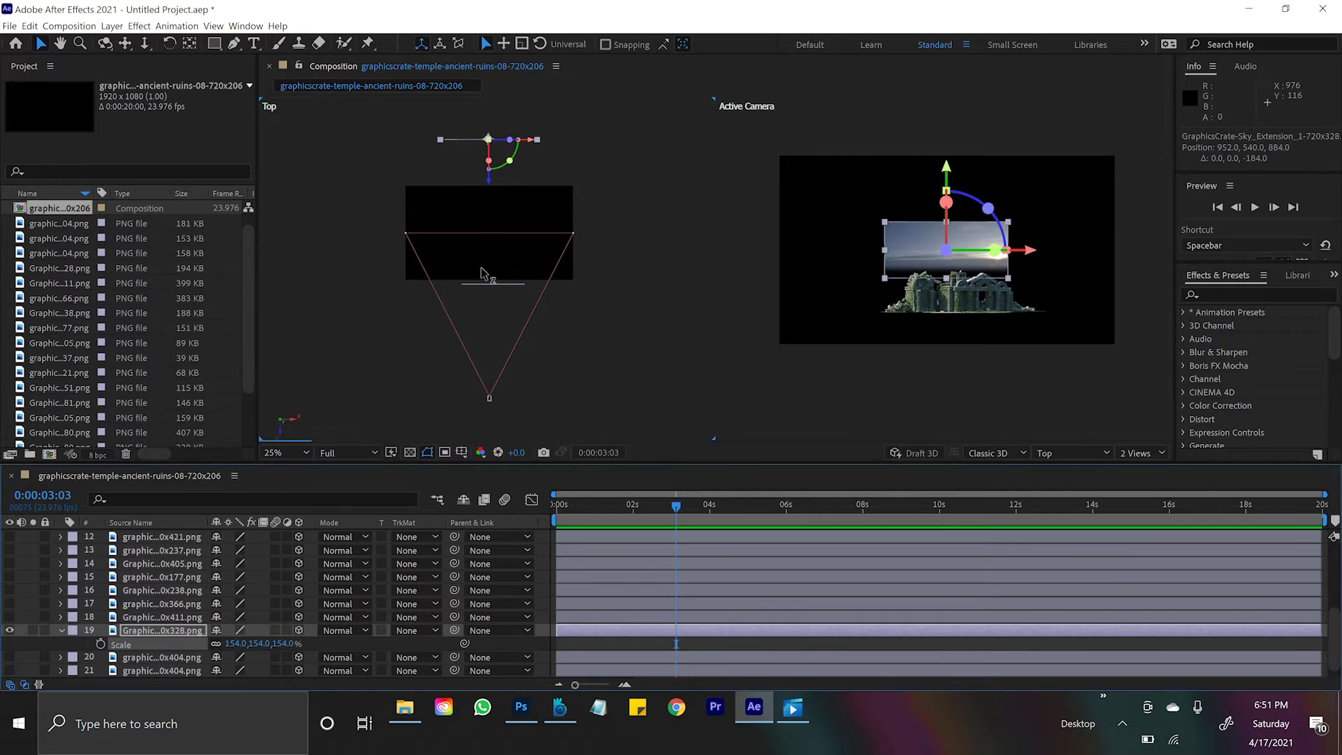
{"action": "left_click_drag", "start_coordinate": [482, 273], "coordinate": [434, 231]}
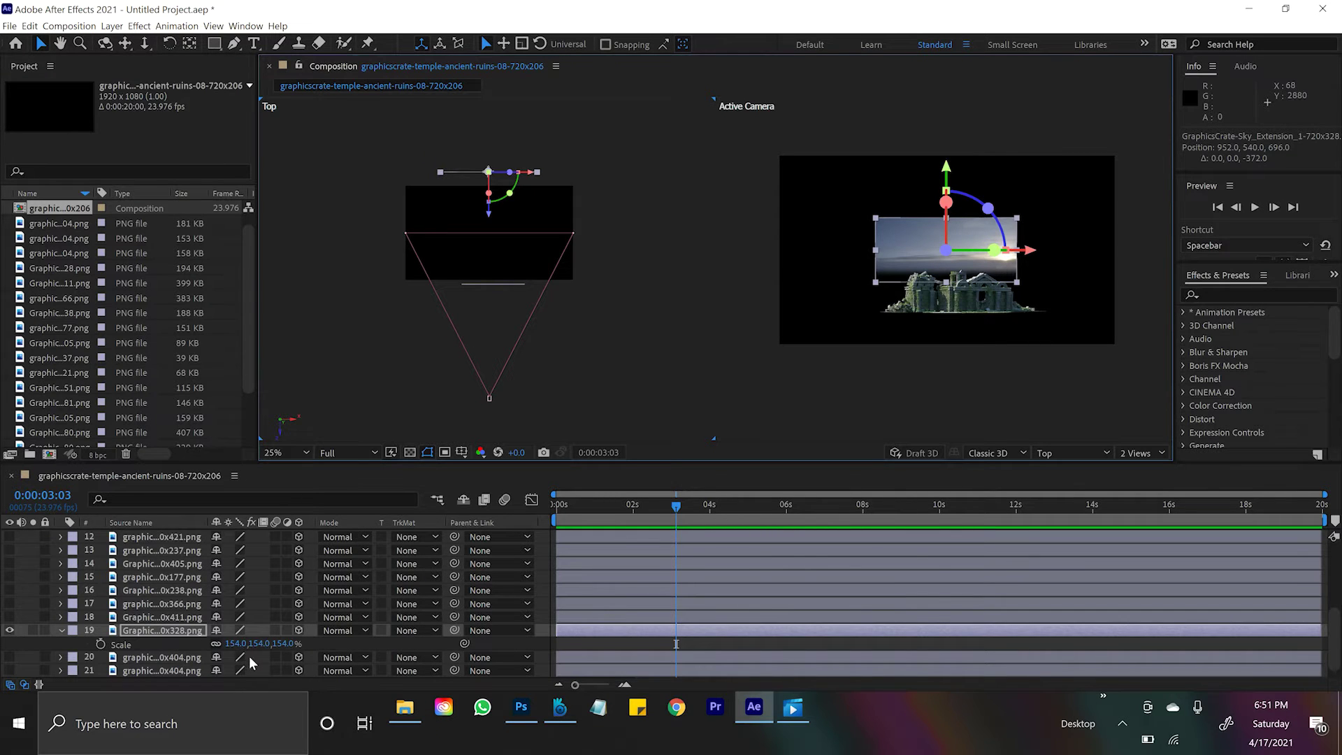
{"action": "left_click_drag", "start_coordinate": [234, 643], "coordinate": [551, 643]}
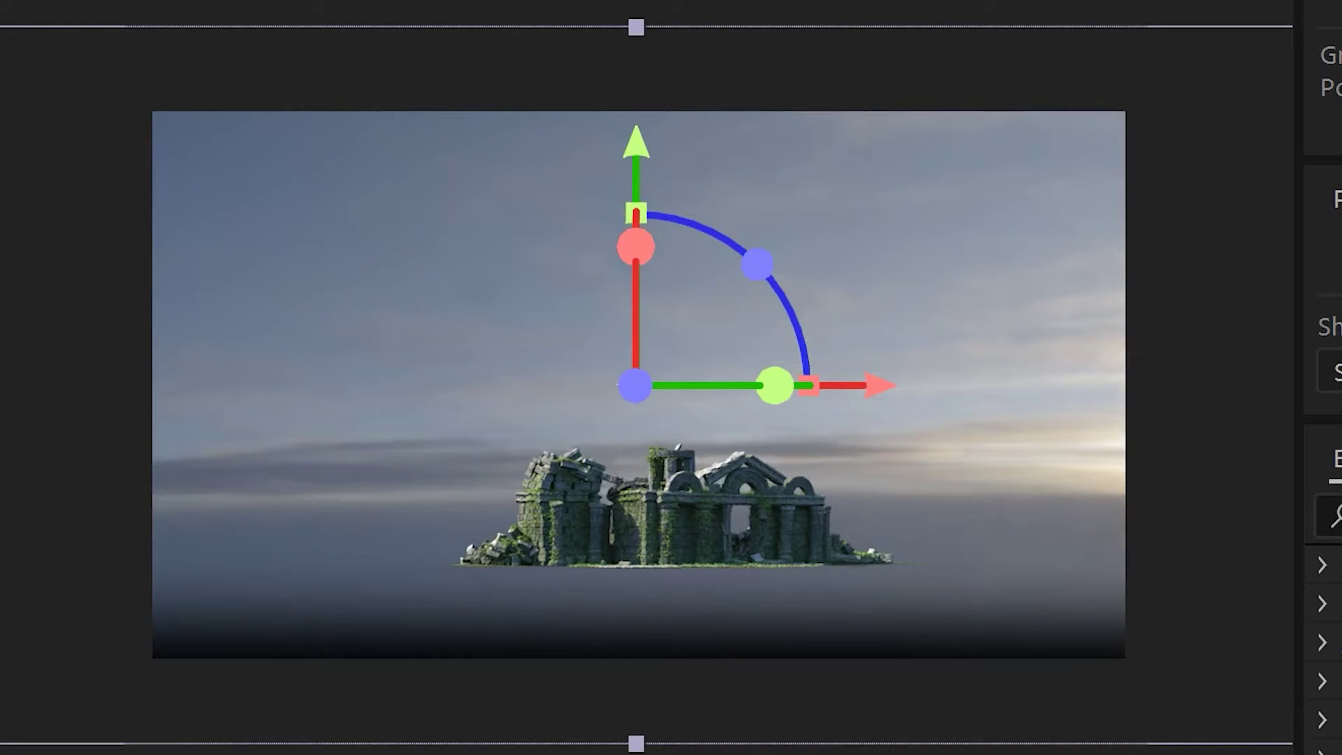
{"action": "left_click_drag", "start_coordinate": [629, 754], "coordinate": [713, 754]}
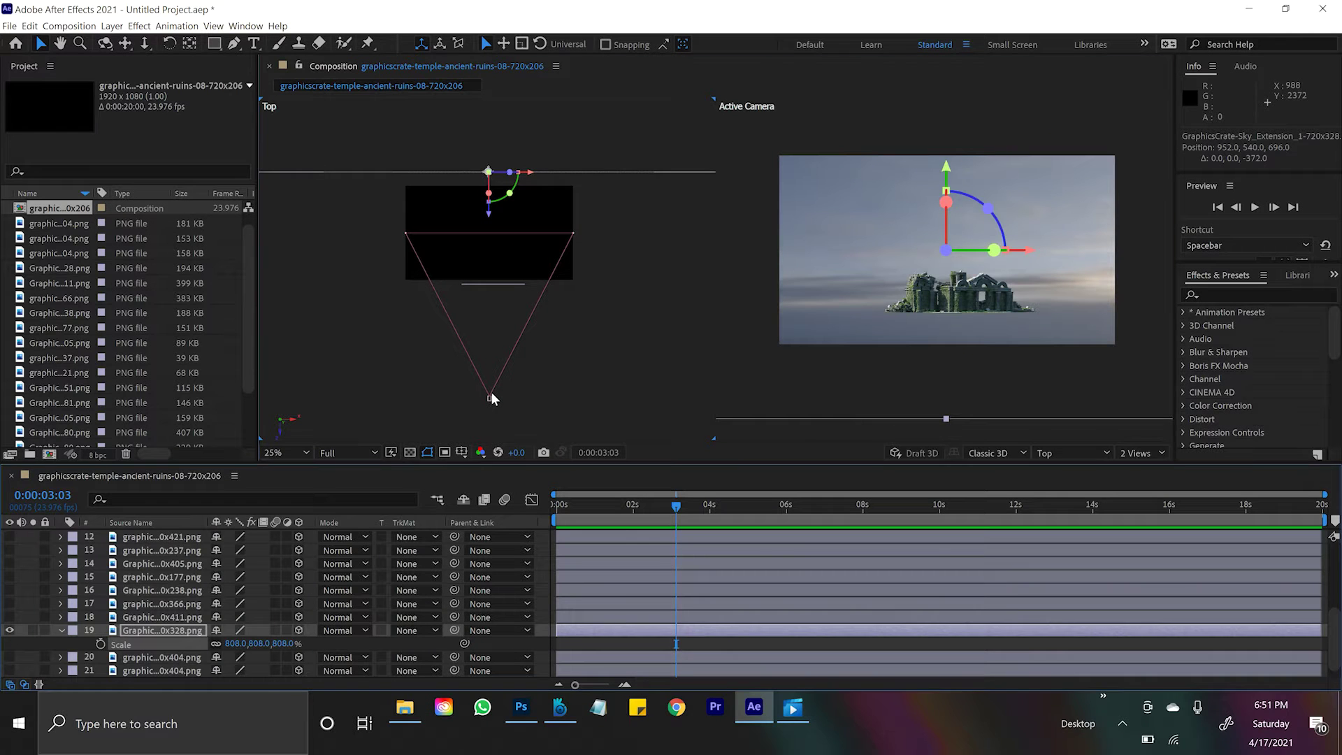
Pull Camera 1 back along Z so the ruins appear smaller
{"action": "left_click_drag", "start_coordinate": [491, 391], "coordinate": [475, 363]}
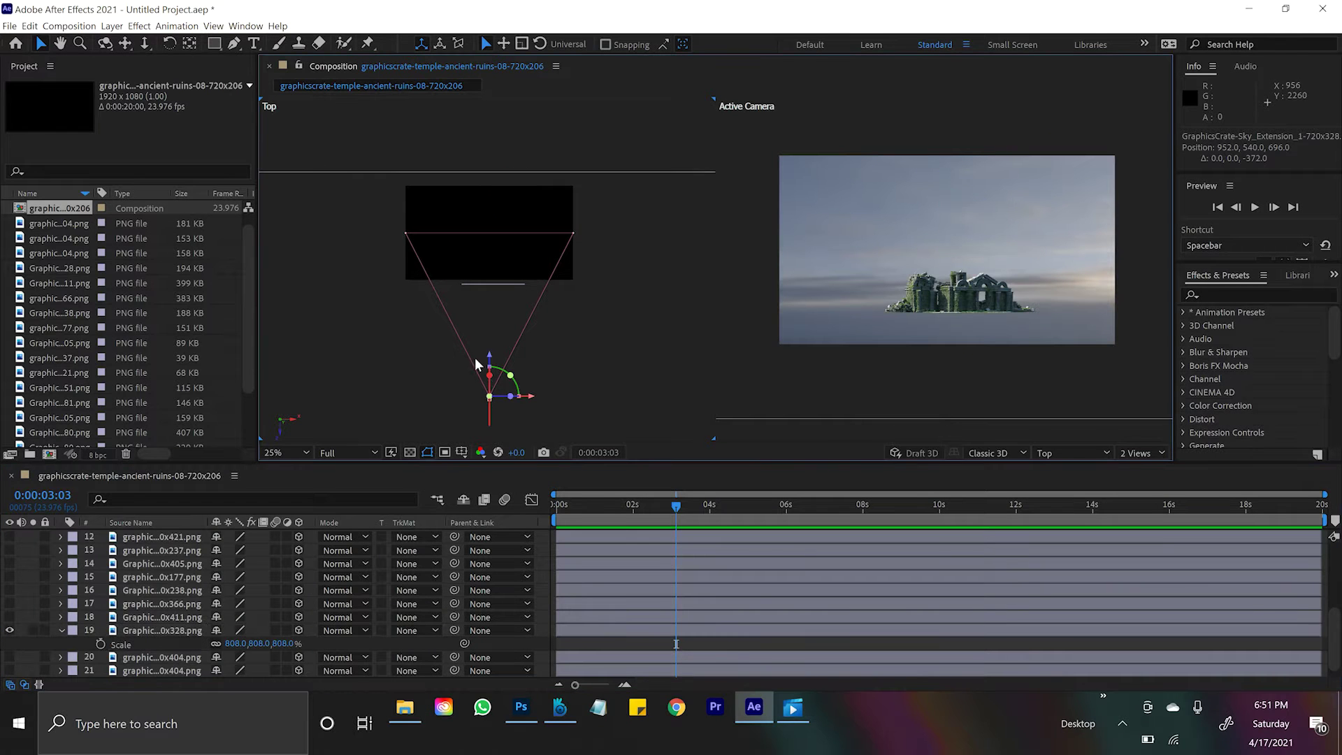
{"action": "left_click_drag", "start_coordinate": [483, 341], "coordinate": [486, 314]}
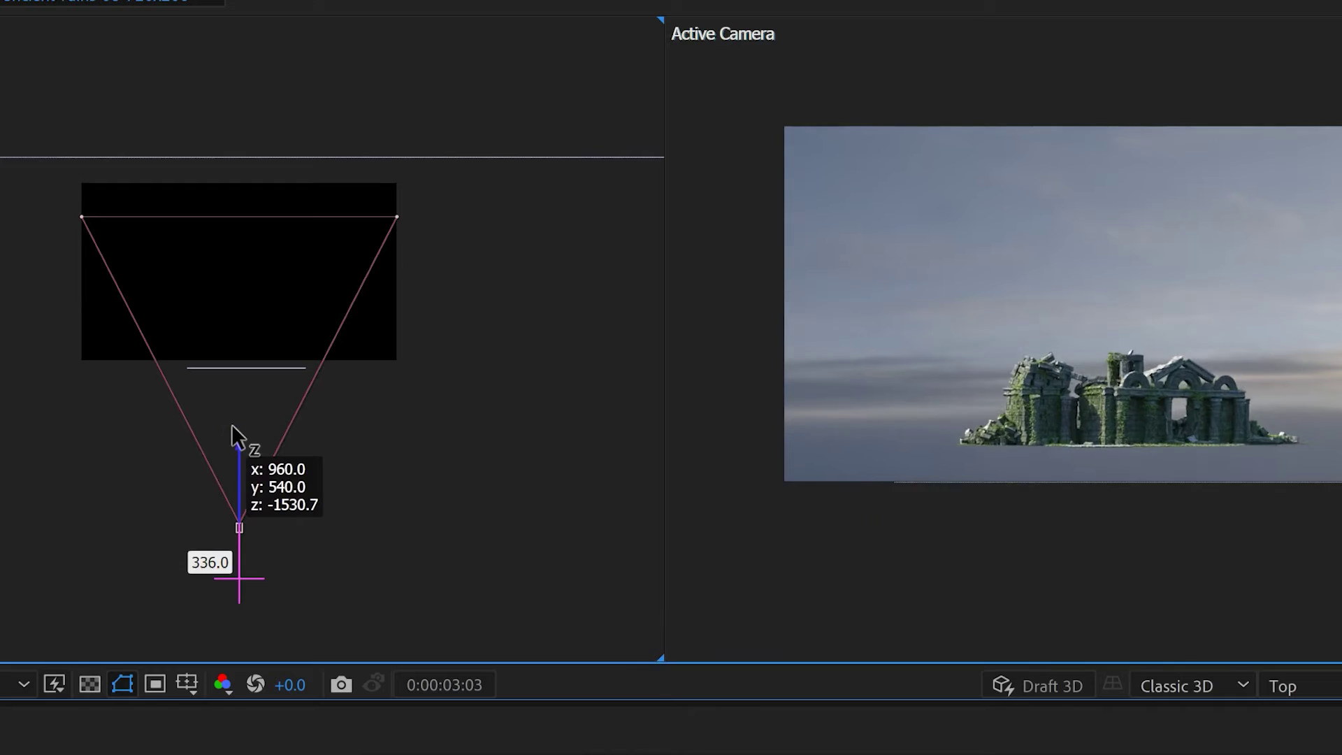
{"action": "left_click_drag", "start_coordinate": [233, 426], "coordinate": [225, 554]}
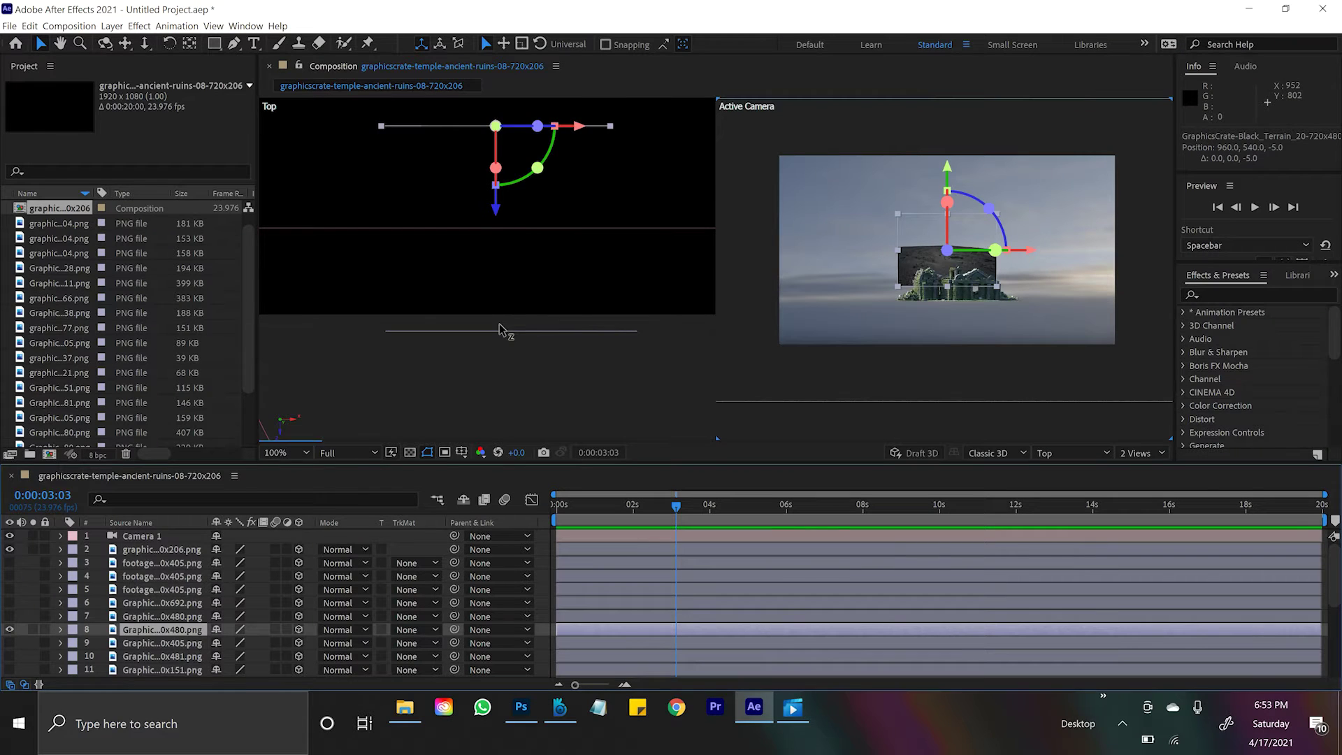
Push the terrain back and slightly right, then move Camera 1 forward toward the ruins
{"action": "left_click_drag", "start_coordinate": [492, 218], "coordinate": [501, 365]}
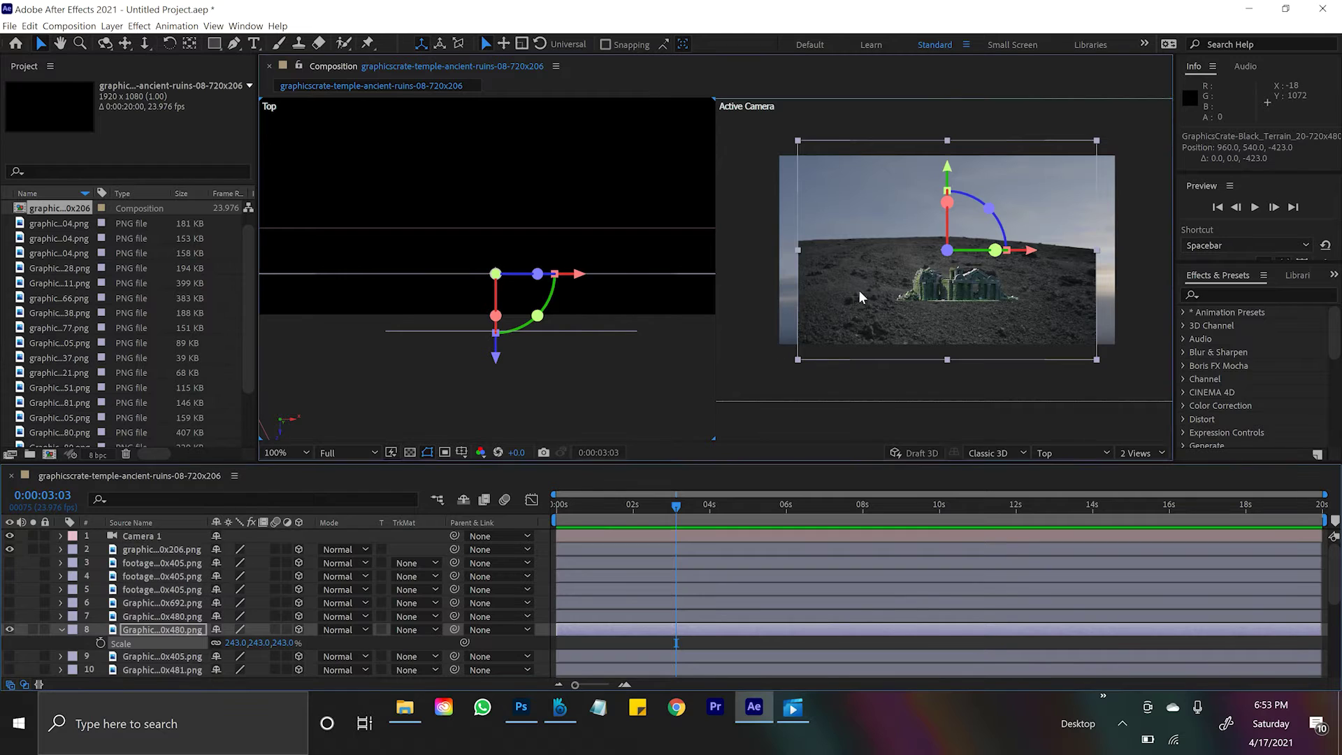
{"action": "left_click_drag", "start_coordinate": [1099, 333], "coordinate": [1122, 341]}
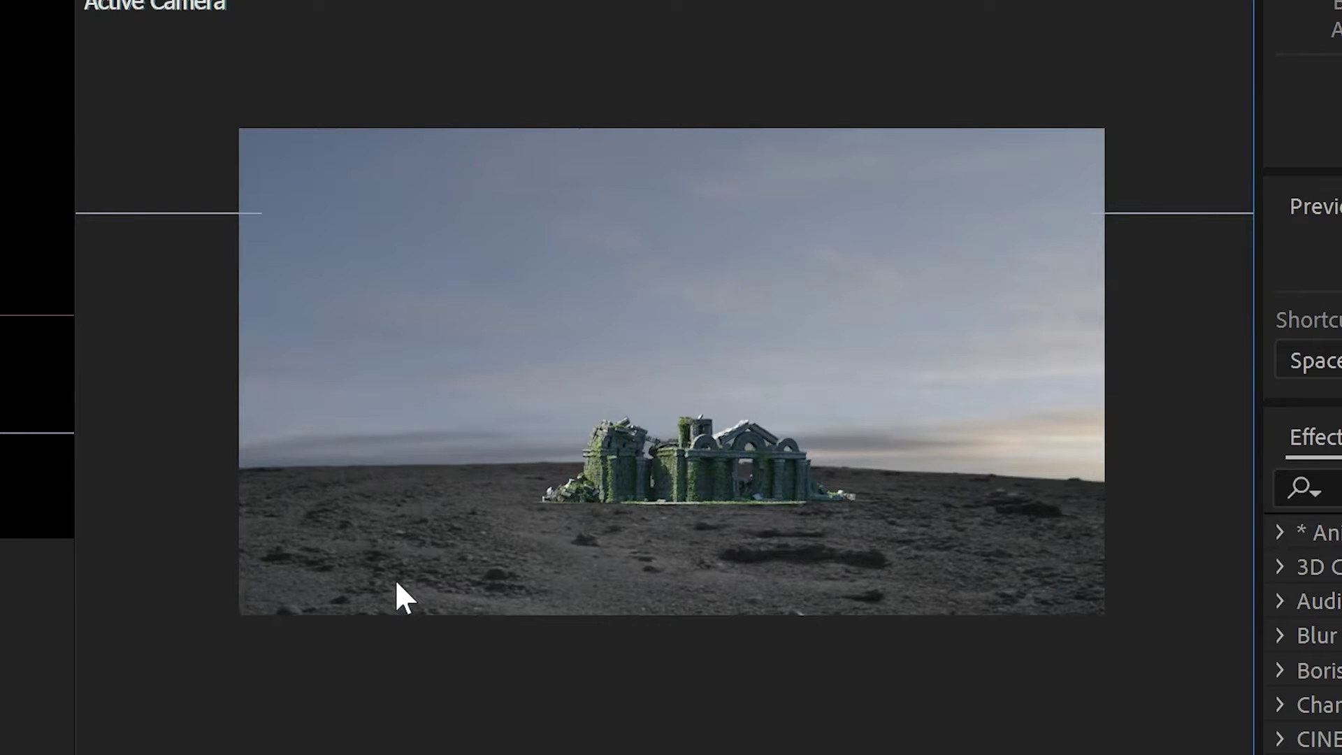
{"action": "scroll", "coordinate": [873, 419], "scroll_direction": "down", "scroll_amount": 3}
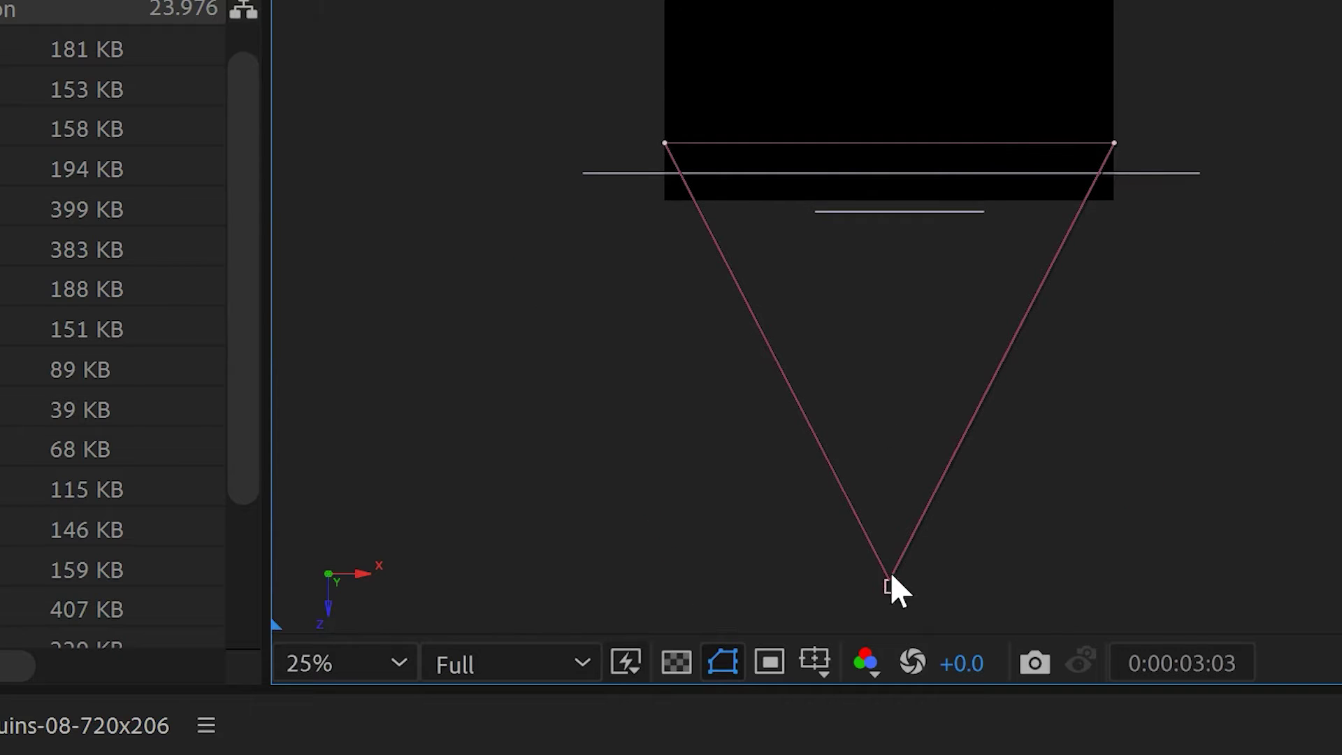
{"action": "left_click", "coordinate": [889, 580]}
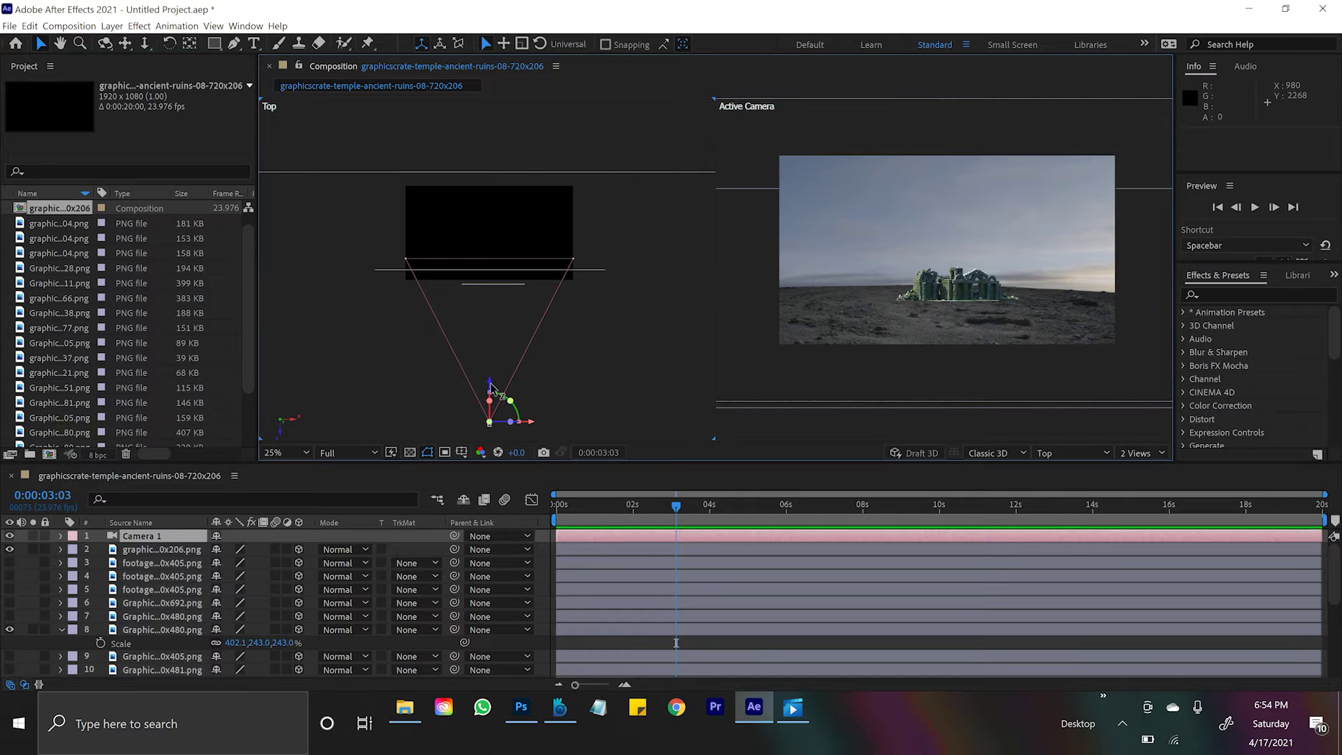
{"action": "left_click_drag", "start_coordinate": [490, 383], "coordinate": [465, 298]}
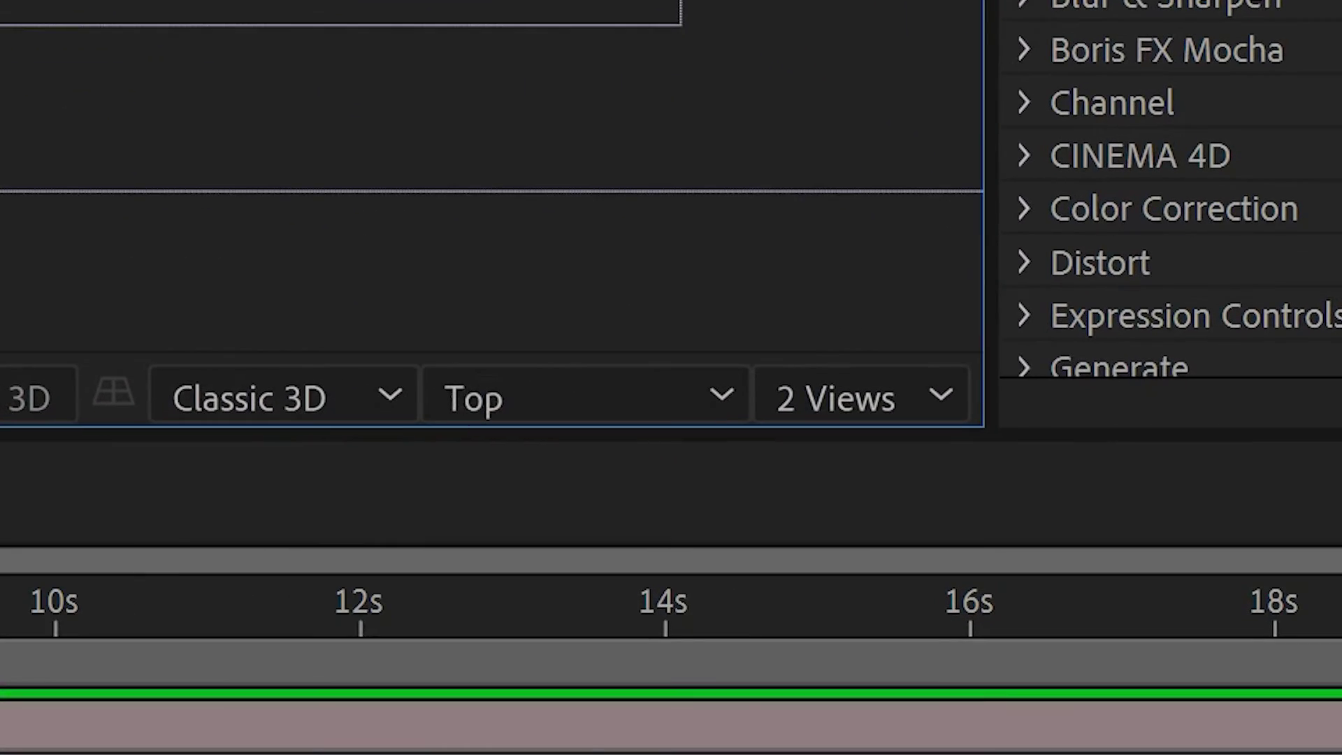
Switch to the Left view, zoom in, and tilt the ruins layer around its X axis
{"action": "left_click", "coordinate": [848, 398]}
{"action": "left_click", "coordinate": [671, 399]}
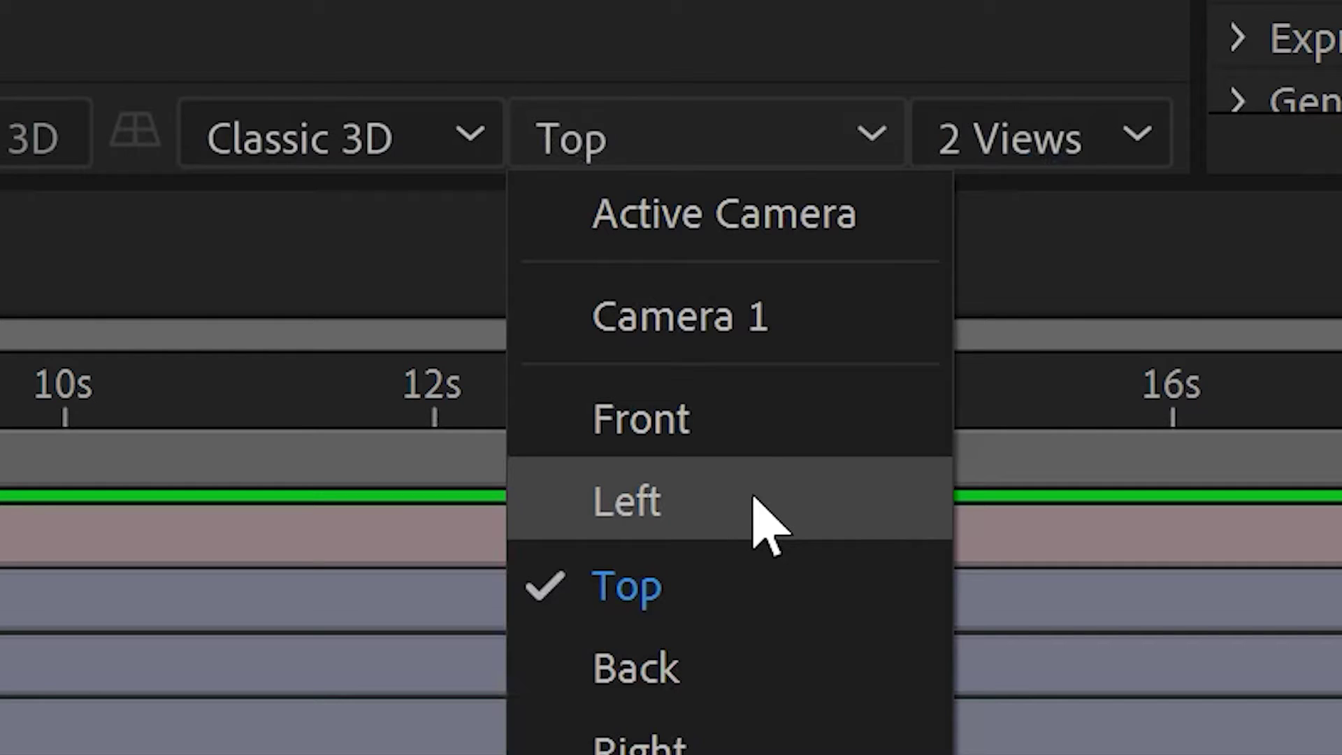
{"action": "left_click", "coordinate": [769, 504]}
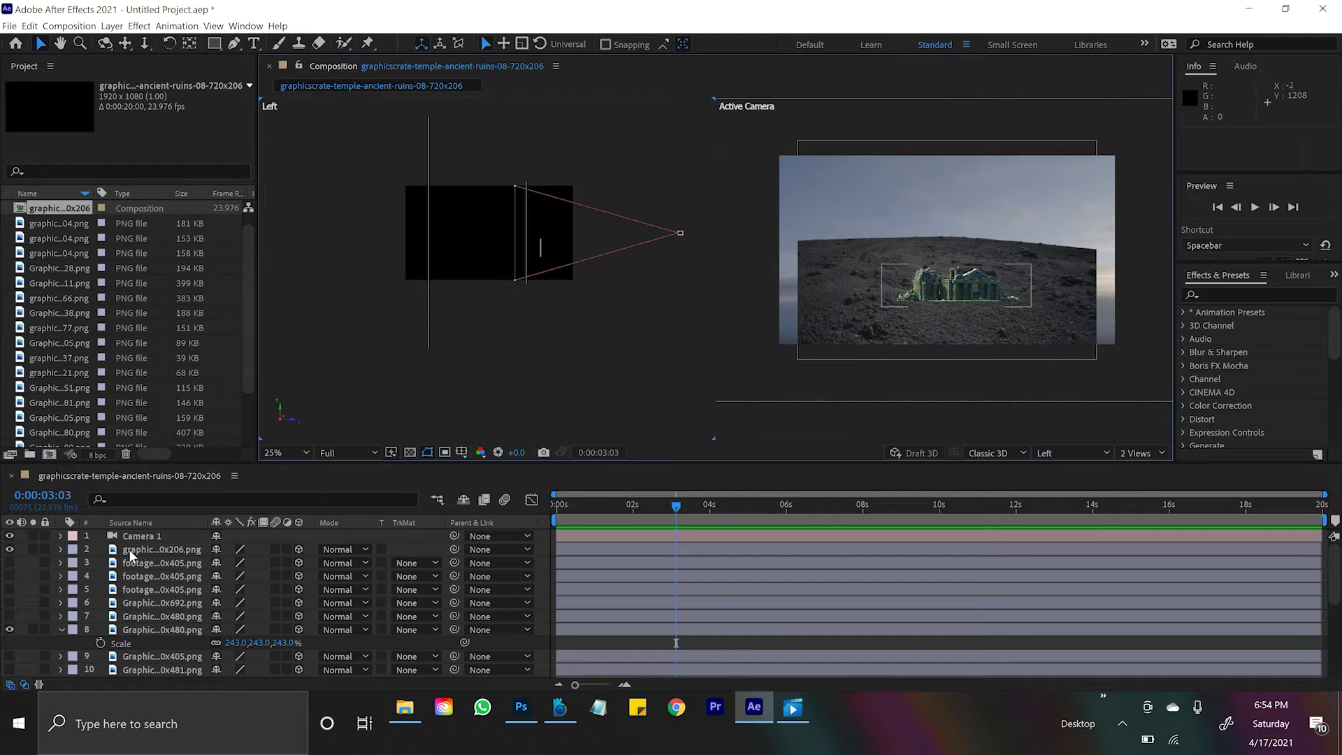
{"action": "left_click", "coordinate": [129, 556]}
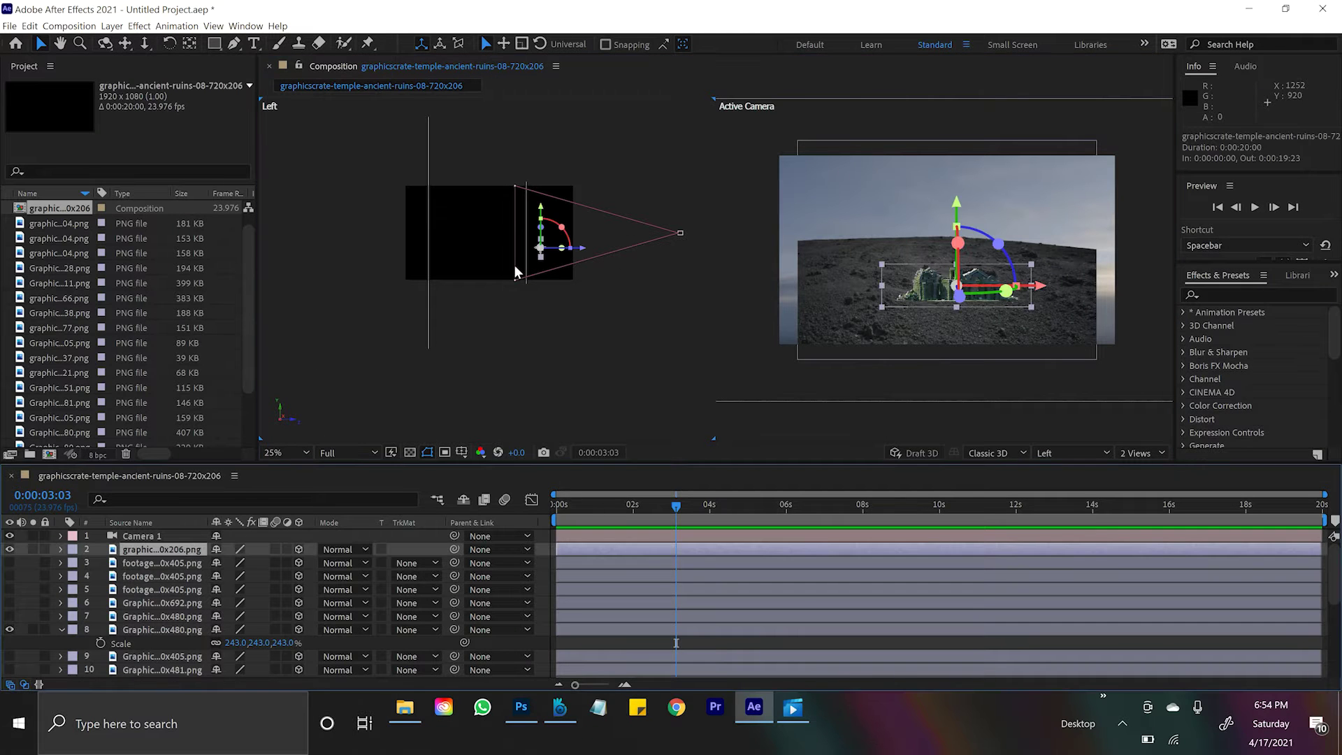
{"action": "key", "text": "period"}
{"action": "key", "text": "period"}
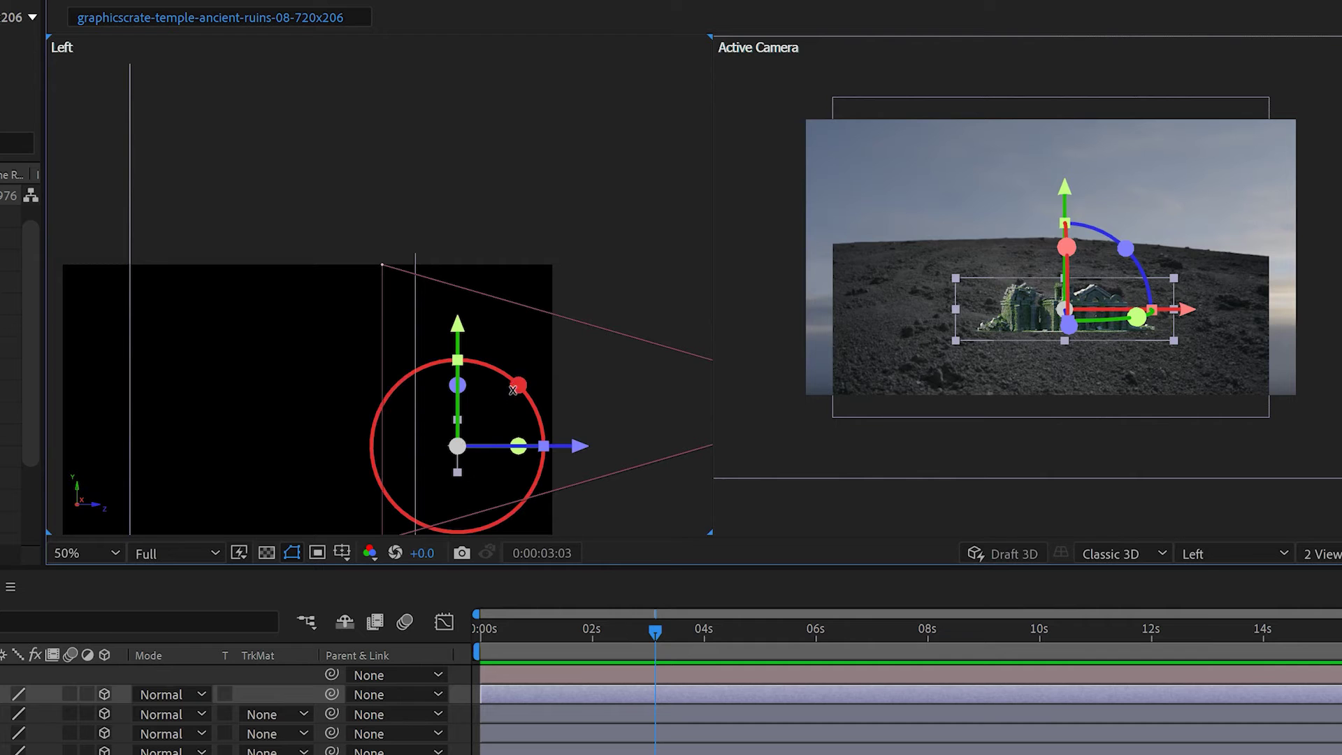
{"action": "left_click_drag", "start_coordinate": [516, 388], "coordinate": [416, 242]}
Rotate the terrain flat as a ground plane and lower it to Y 890 beneath the ruins
{"action": "left_click", "coordinate": [456, 370]}
{"action": "mouse_move", "coordinate": [399, 227]}
{"action": "left_mouse_down"}
{"action": "mouse_move", "coordinate": [411, 228]}
{"action": "mouse_move", "coordinate": [378, 231]}
{"action": "left_mouse_up"}
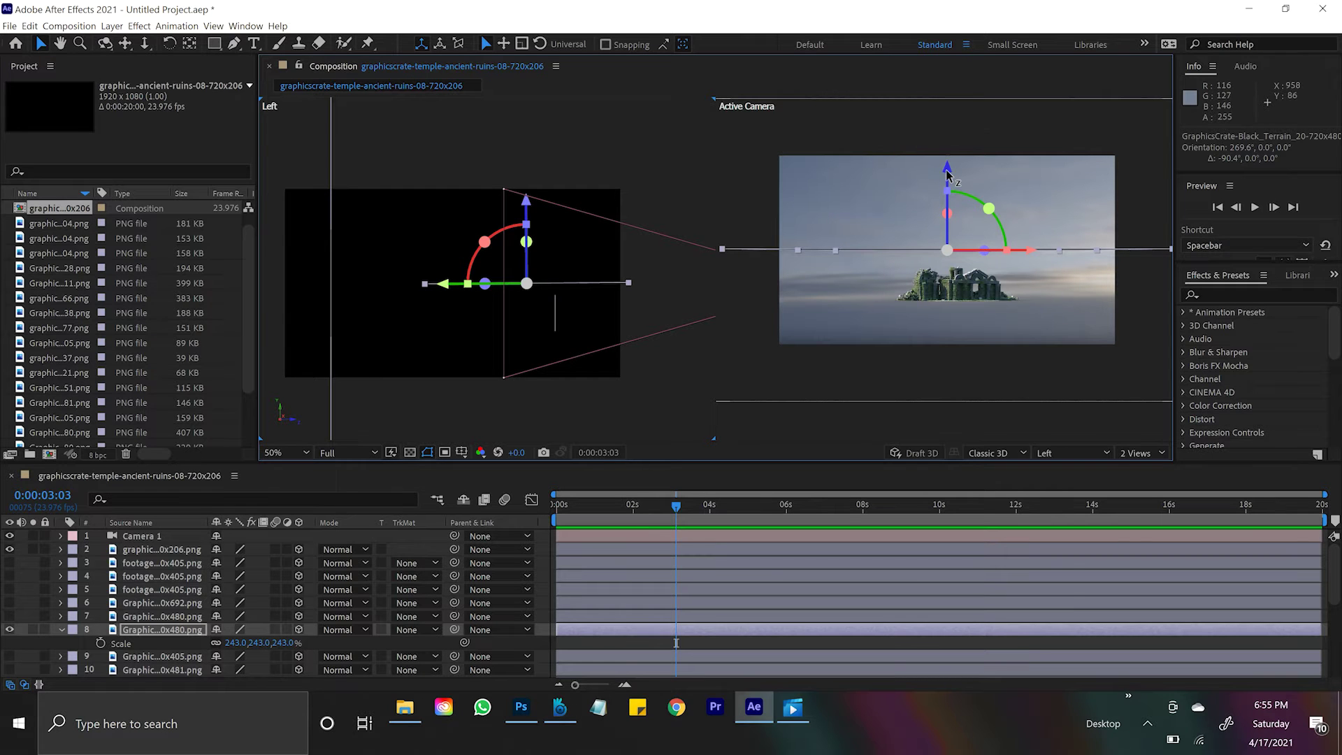
{"action": "left_click_drag", "start_coordinate": [947, 175], "coordinate": [953, 215]}
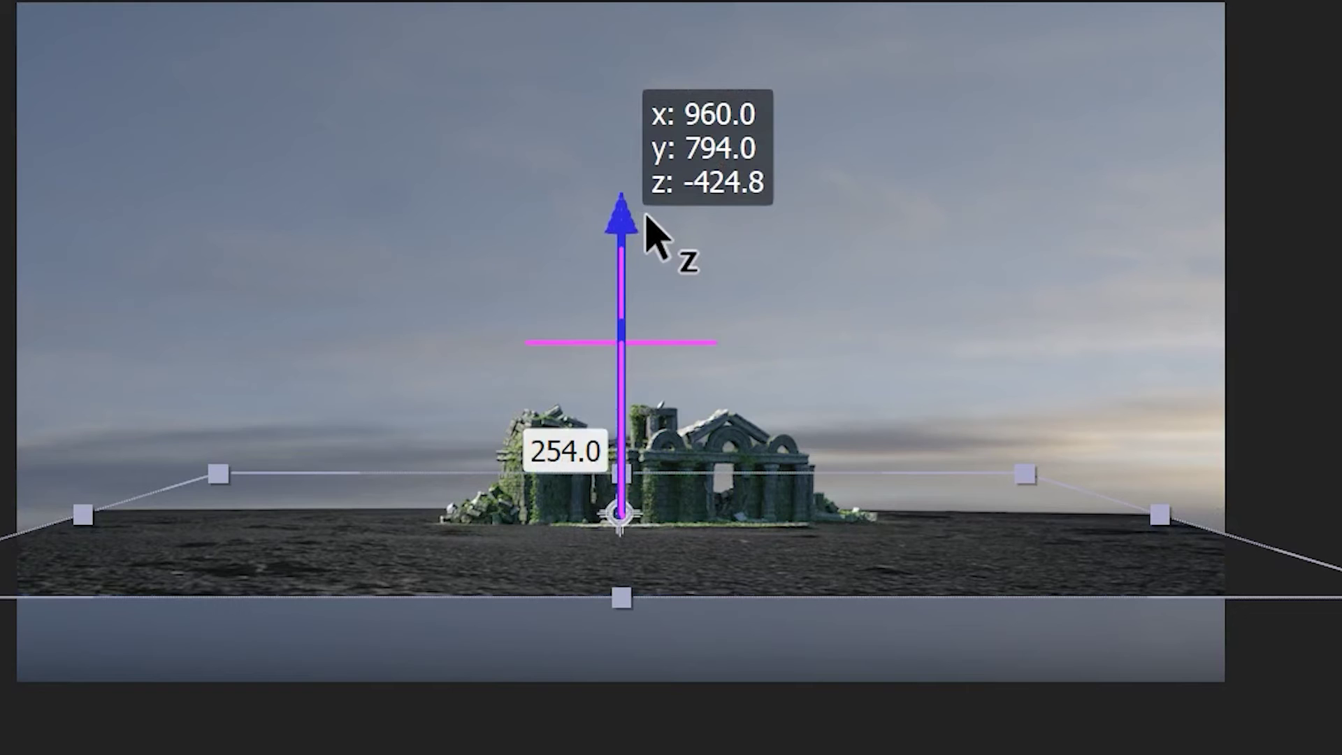
{"action": "left_click_drag", "start_coordinate": [642, 218], "coordinate": [947, 237]}
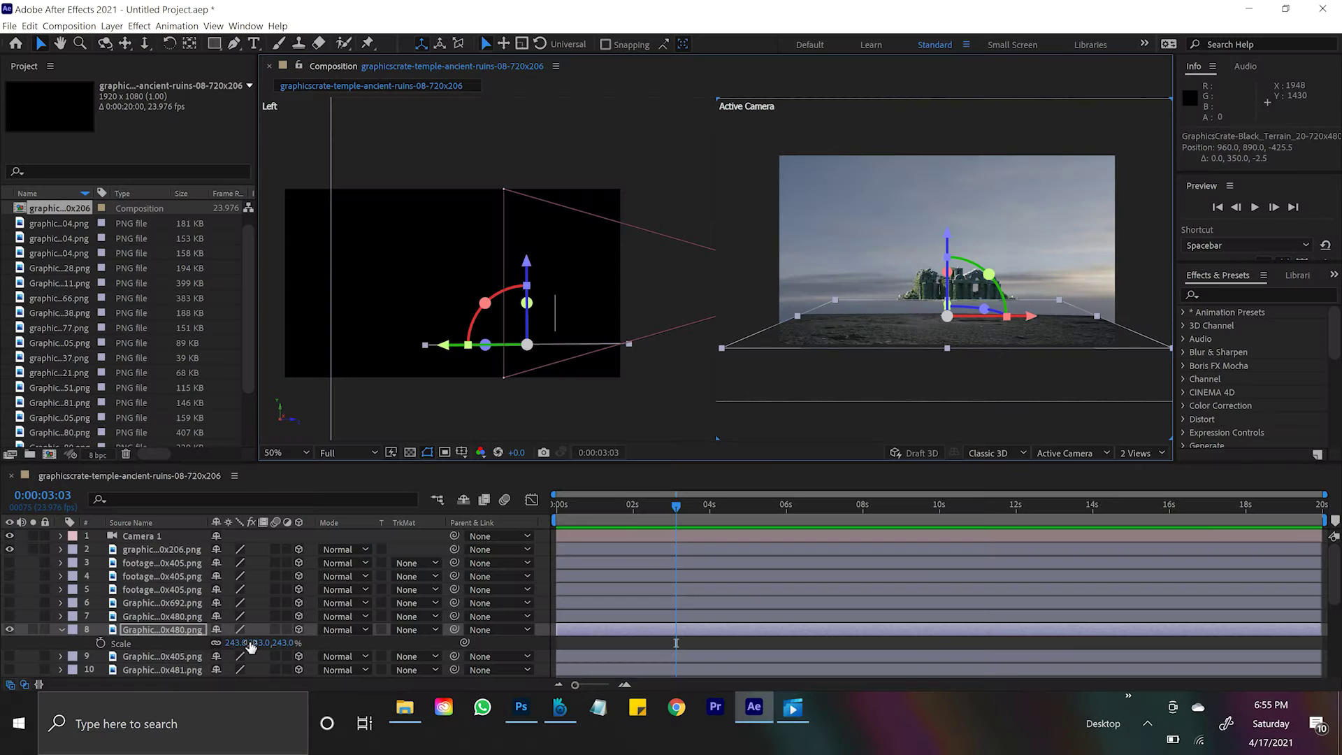
Scale the terrain layer to 673% and push it farther back along Z in the Top view
{"action": "left_click_drag", "start_coordinate": [241, 646], "coordinate": [559, 656]}
{"action": "left_click", "coordinate": [664, 420]}
{"action": "left_click", "coordinate": [1055, 454]}
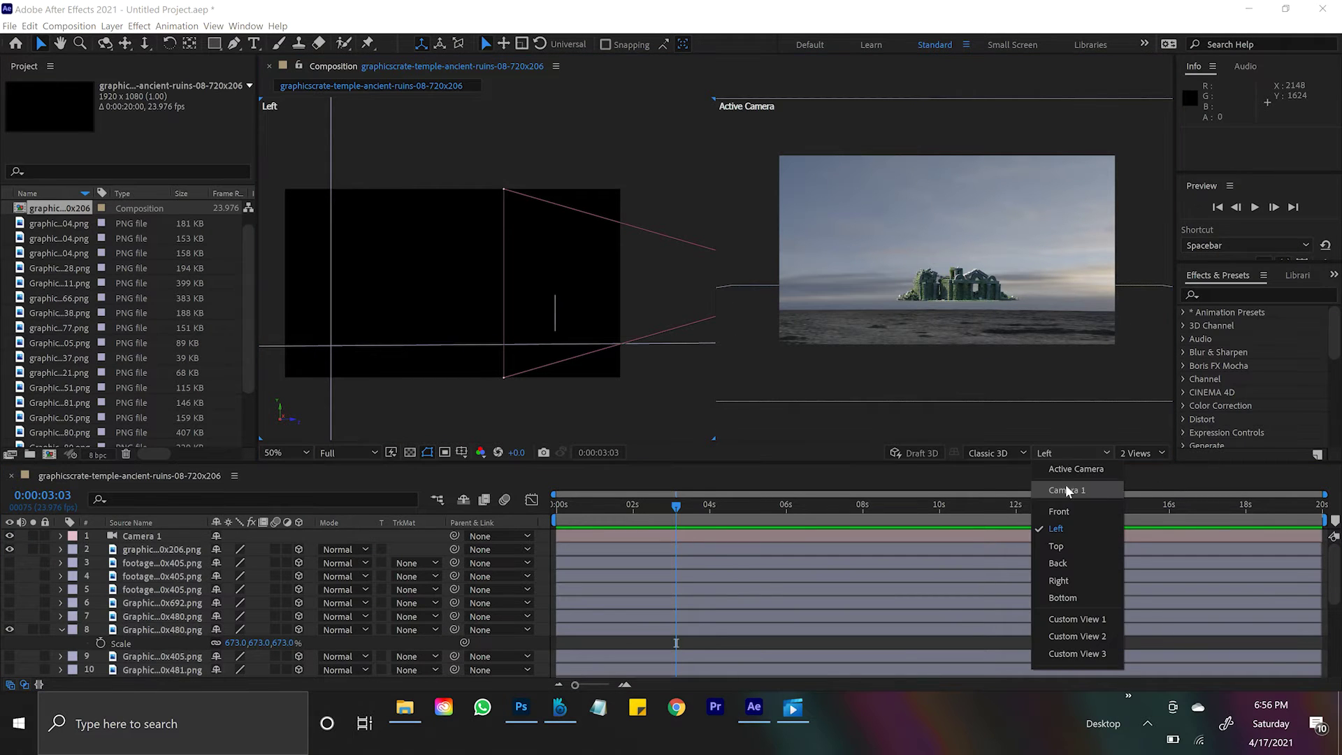
{"action": "left_click", "coordinate": [1063, 545]}
{"action": "scroll", "coordinate": [478, 362], "scroll_direction": "down", "scroll_amount": 1}
{"action": "left_click_drag", "start_coordinate": [478, 361], "coordinate": [478, 233]}
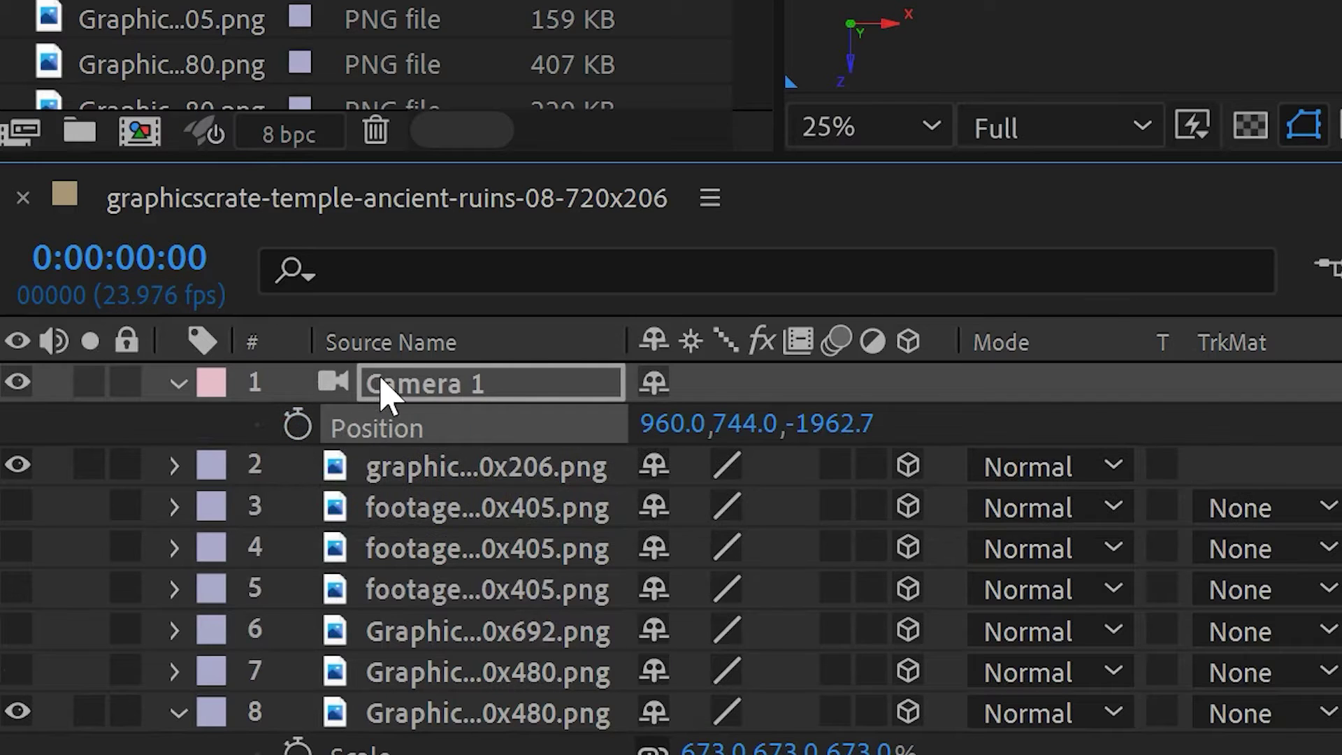
Keyframe Camera 1's Position at 0:00, then move it forward toward the ruins at about 5:19
{"action": "left_click", "coordinate": [383, 391]}
{"action": "left_click", "coordinate": [296, 427]}
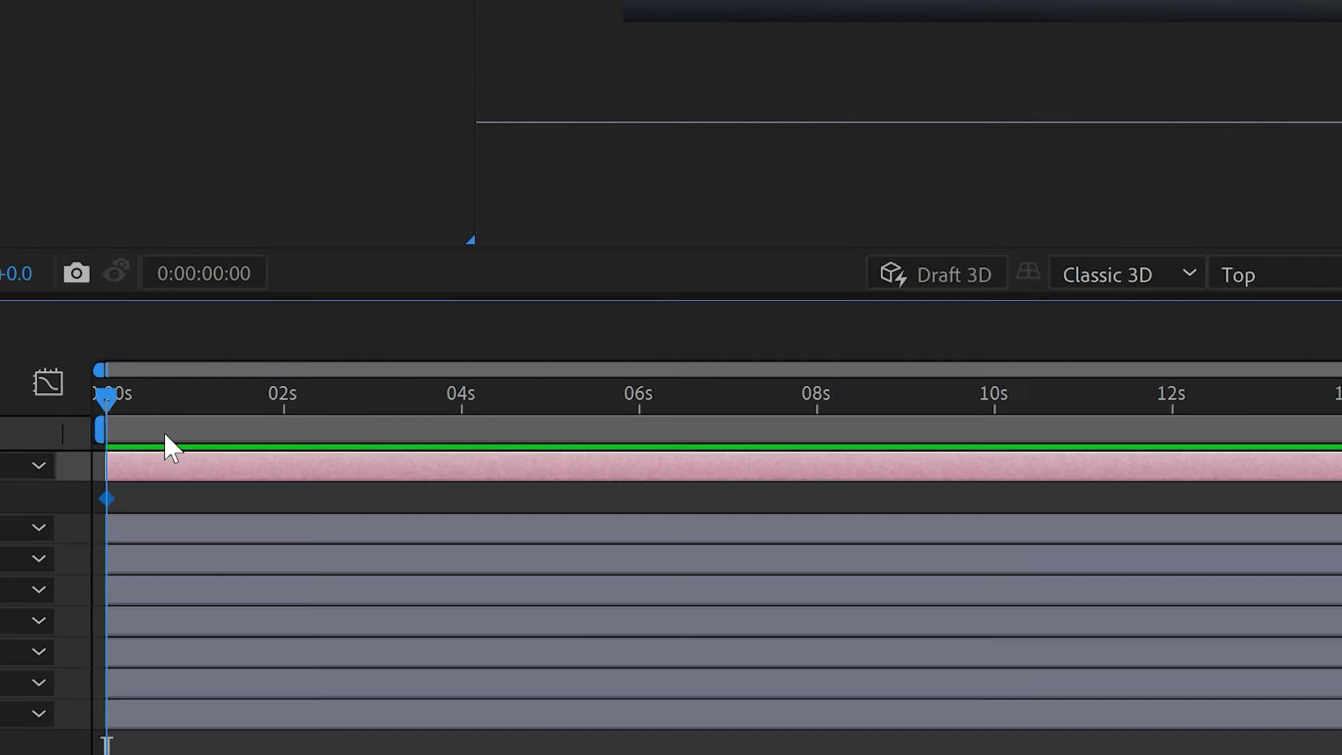
{"action": "left_click_drag", "start_coordinate": [165, 436], "coordinate": [637, 450]}
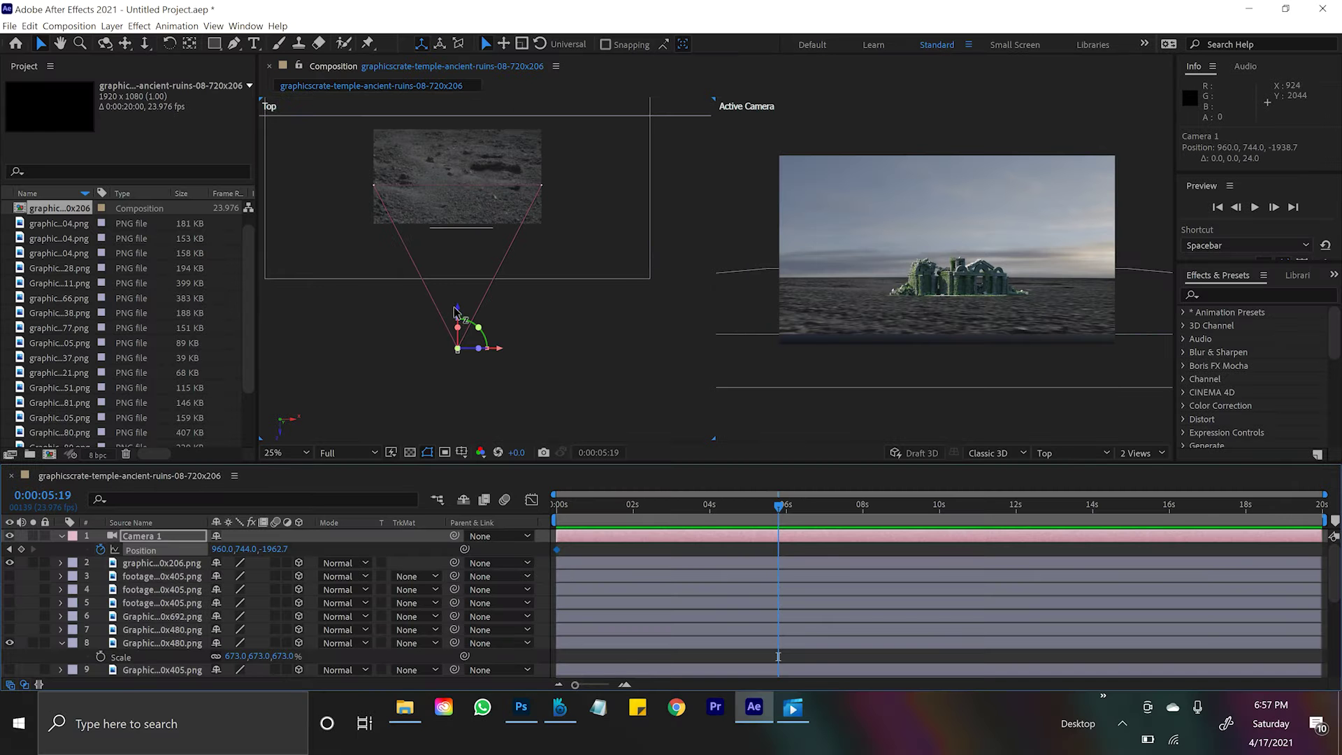
{"action": "left_click_drag", "start_coordinate": [455, 312], "coordinate": [466, 273]}
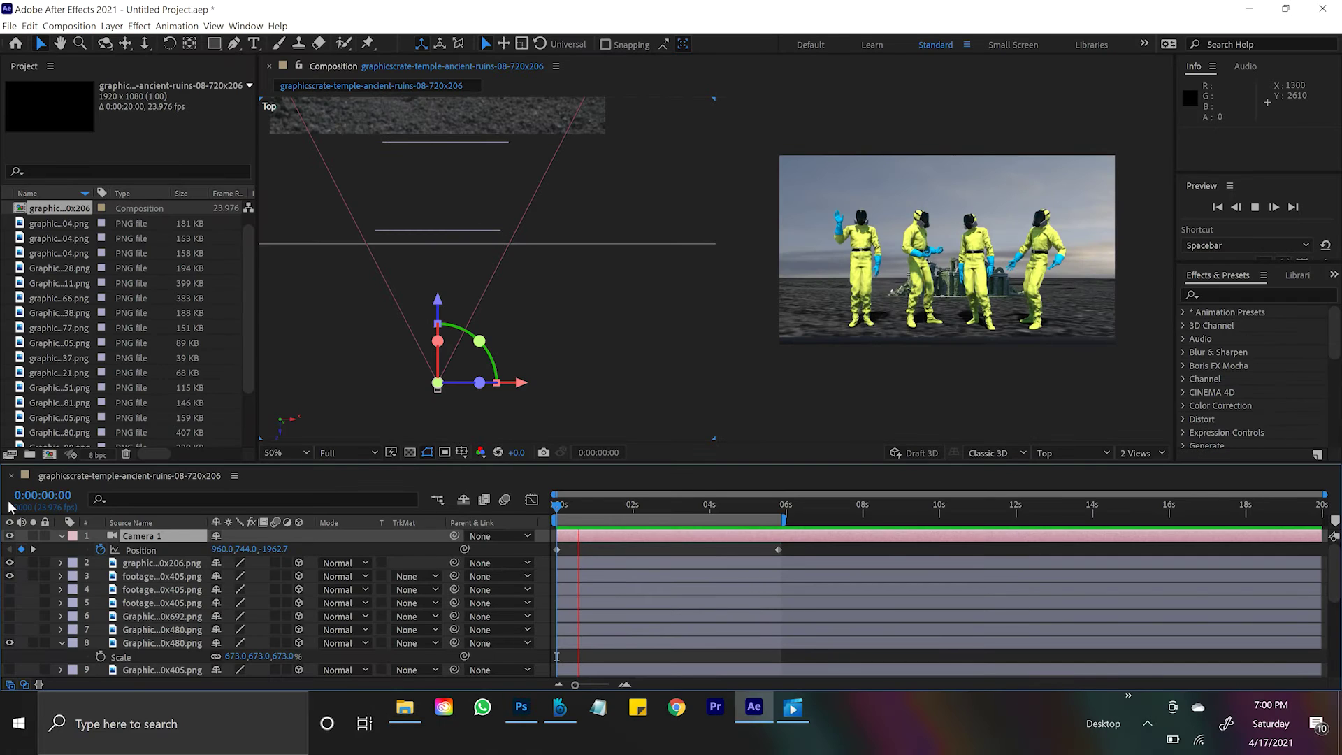
Stop the preview and move the hazmat figure to 66, 862, 404, far back on the left
{"action": "key", "text": "space"}
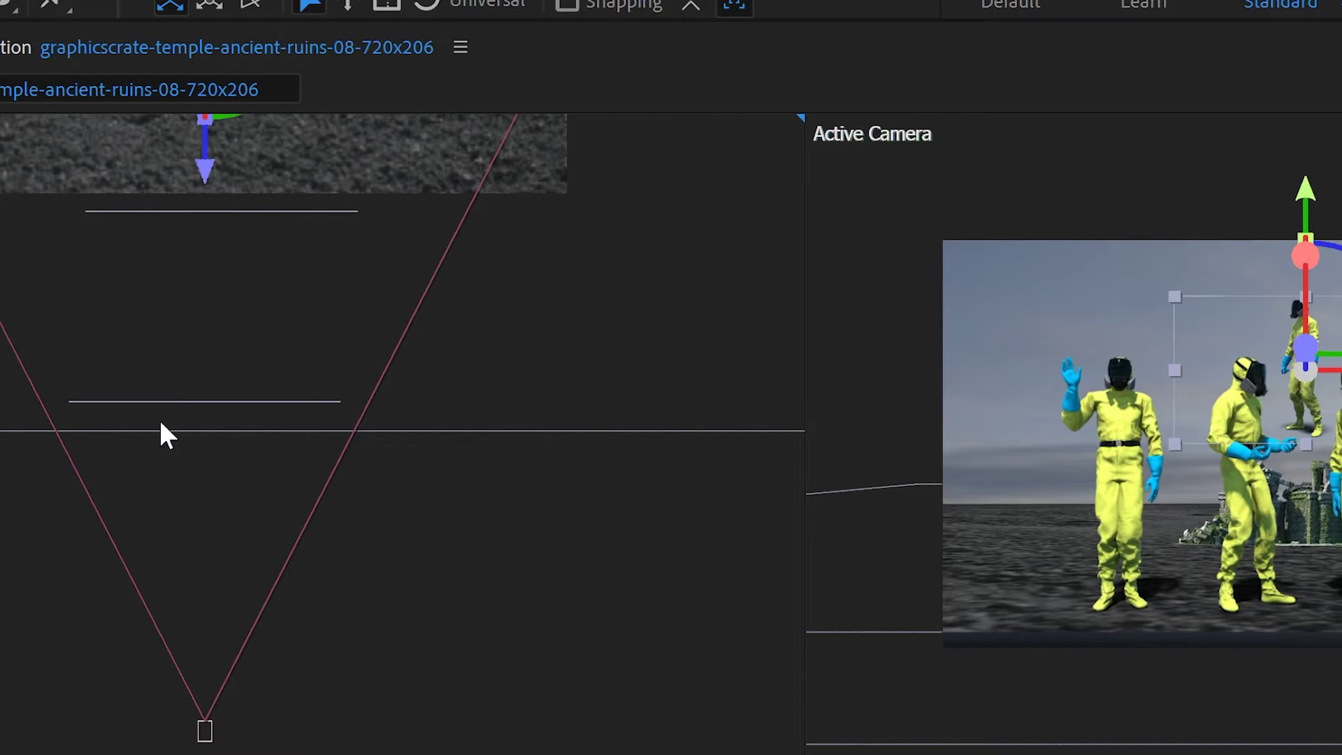
{"action": "left_click_drag", "start_coordinate": [167, 435], "coordinate": [207, 622]}
{"action": "scroll", "coordinate": [230, 531], "scroll_direction": "down", "scroll_amount": 3}
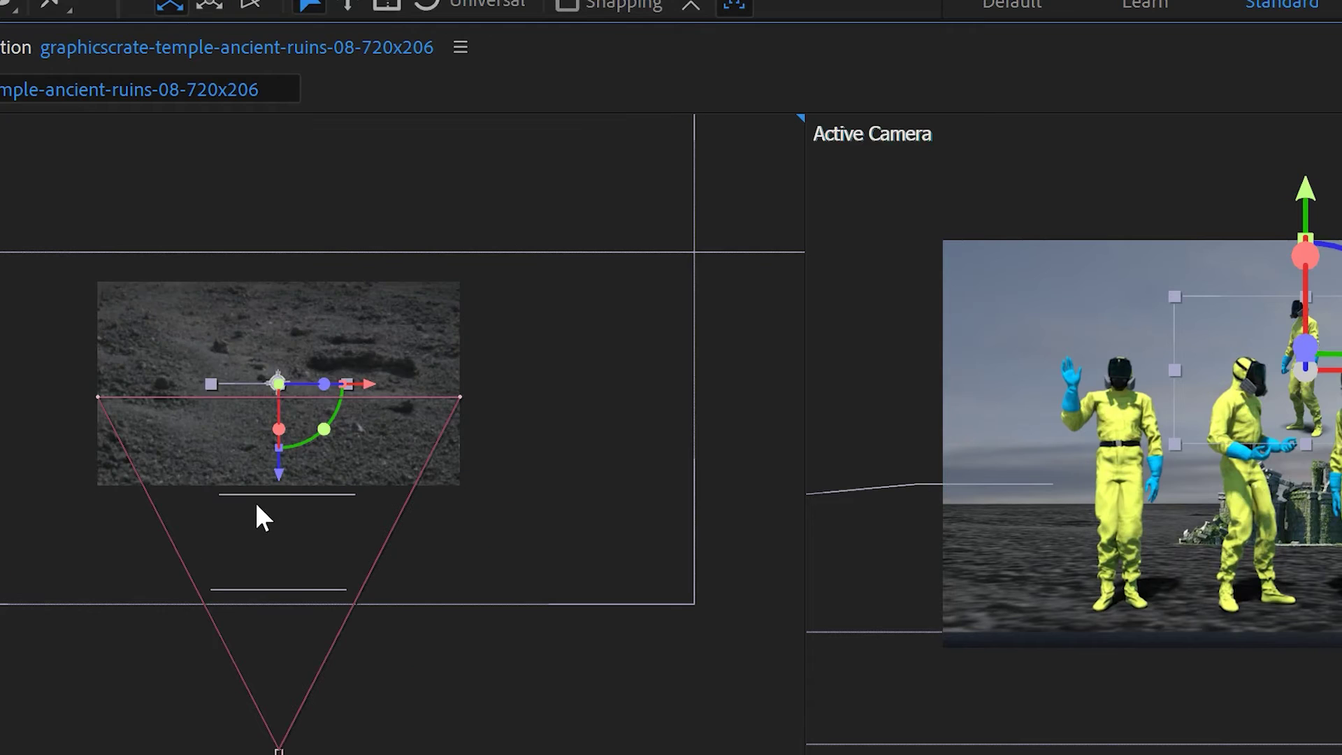
{"action": "left_click_drag", "start_coordinate": [274, 465], "coordinate": [280, 414]}
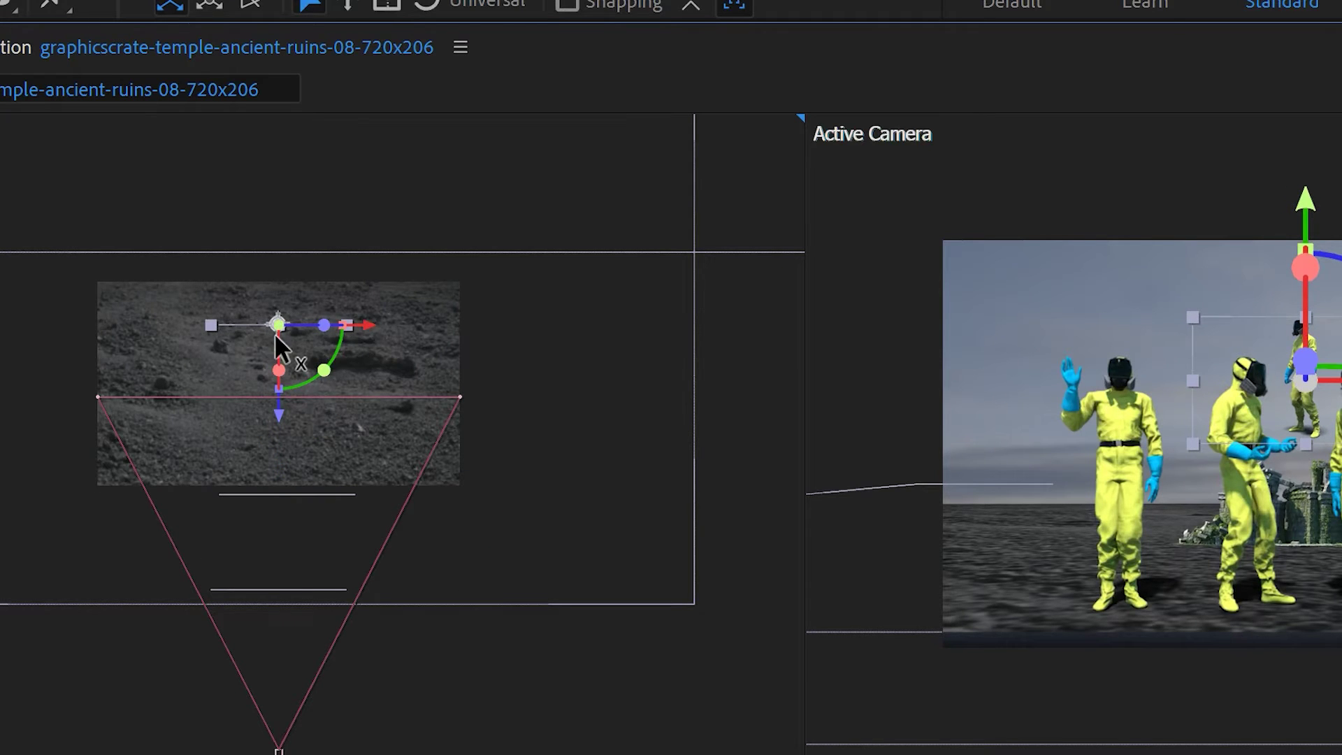
{"action": "left_click_drag", "start_coordinate": [278, 342], "coordinate": [105, 161]}
{"action": "left_click_drag", "start_coordinate": [1247, 392], "coordinate": [1055, 408]}
{"action": "left_click_drag", "start_coordinate": [46, 267], "coordinate": [57, 400]}
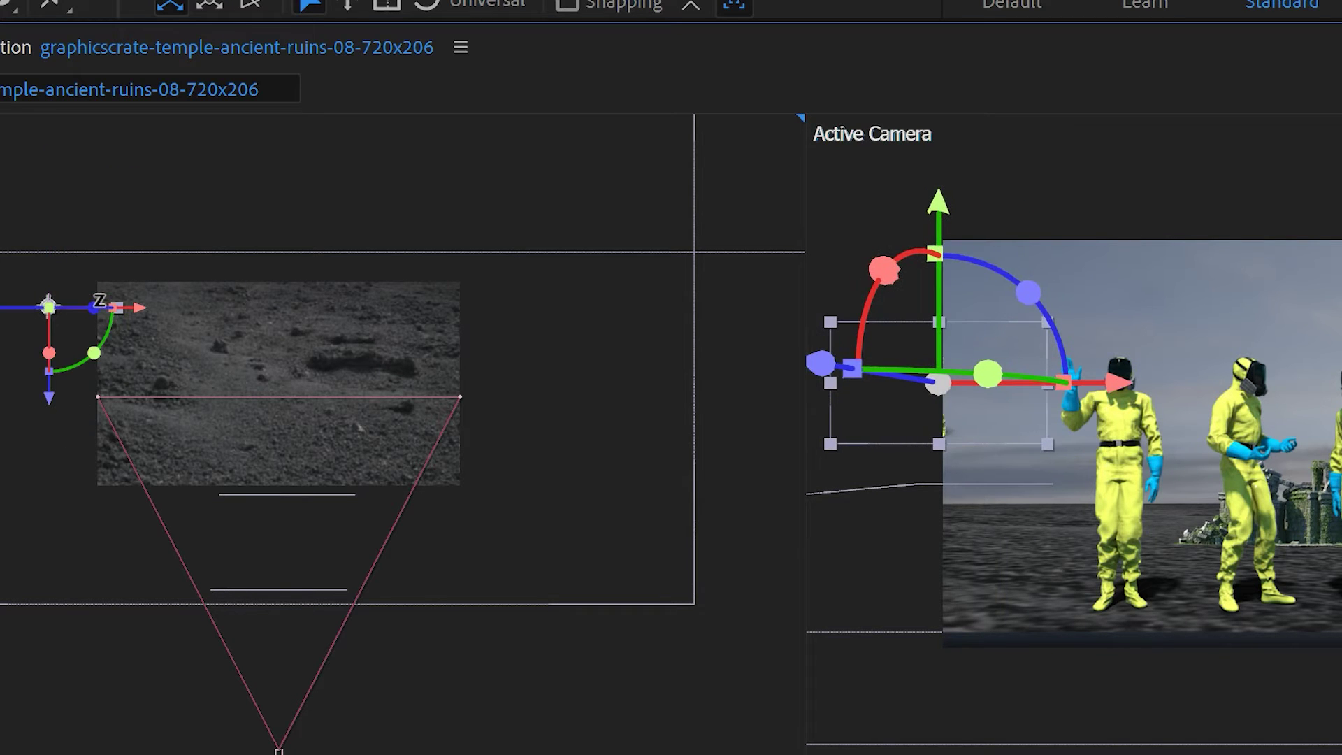
{"action": "left_click_drag", "start_coordinate": [196, 310], "coordinate": [213, 348]}
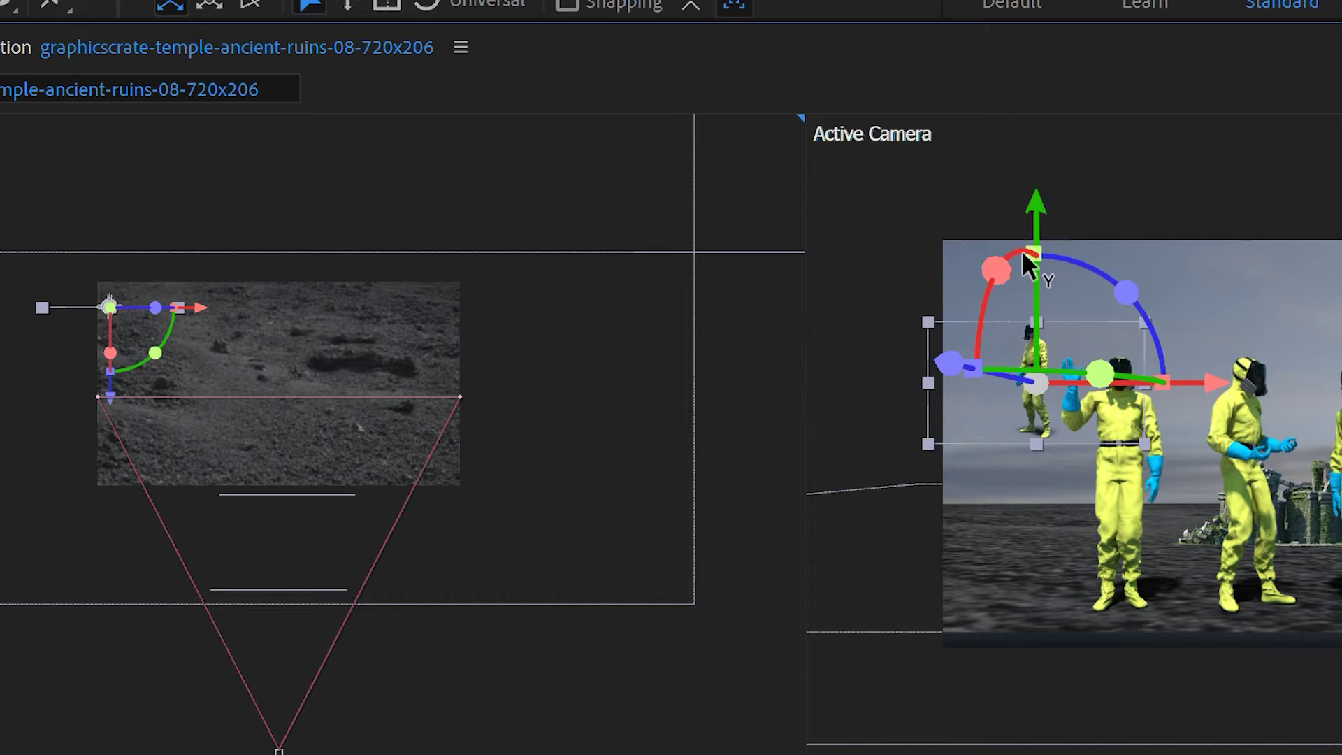
{"action": "left_click_drag", "start_coordinate": [1031, 213], "coordinate": [987, 303]}
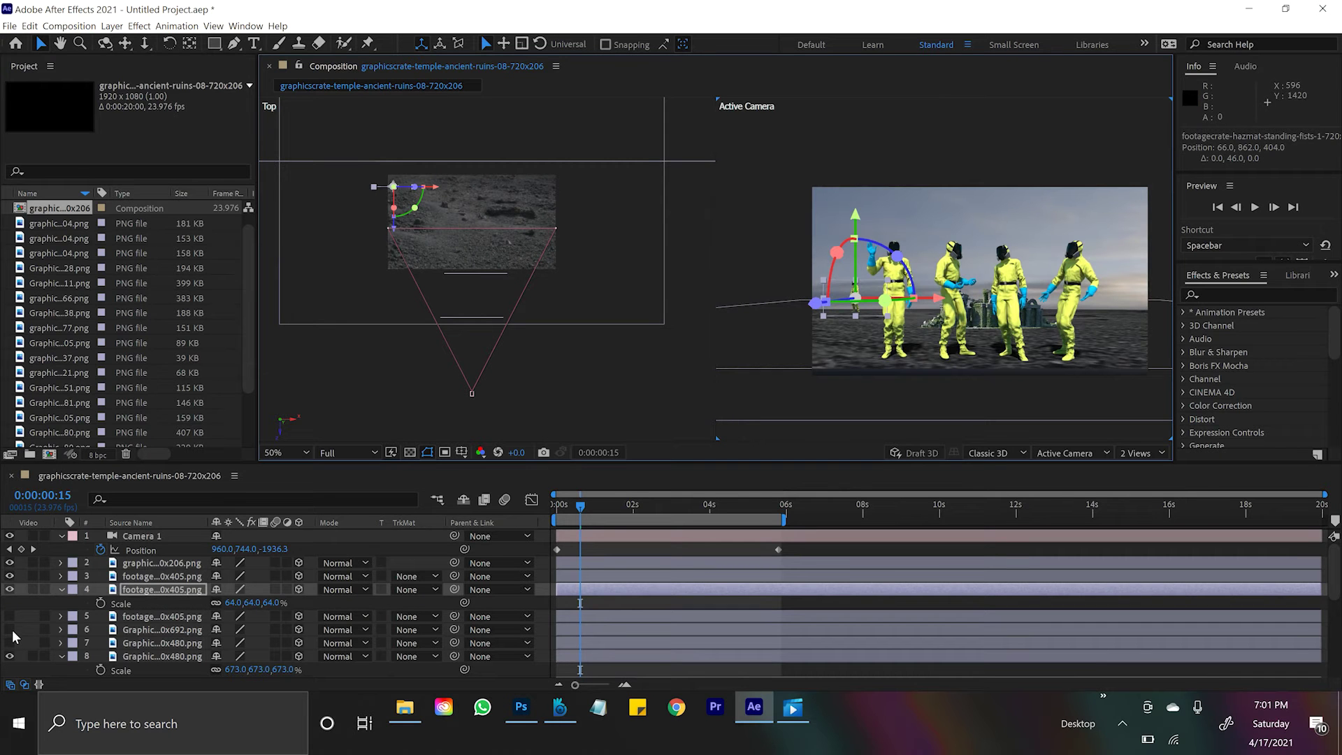
Show tower layer 6 and move it back and right, behind the hazmat figures
{"action": "left_click", "coordinate": [10, 629]}
{"action": "left_click", "coordinate": [183, 626]}
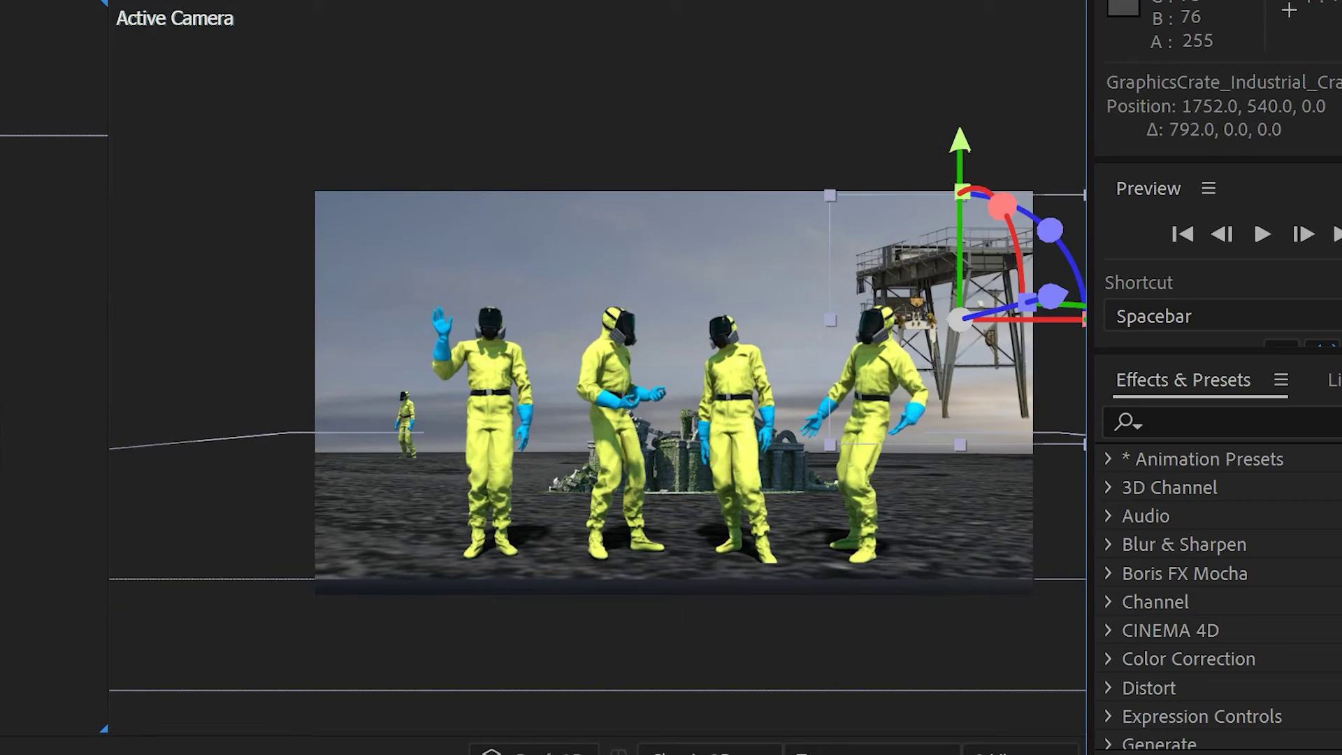
{"action": "left_click_drag", "start_coordinate": [1048, 318], "coordinate": [783, 308]}
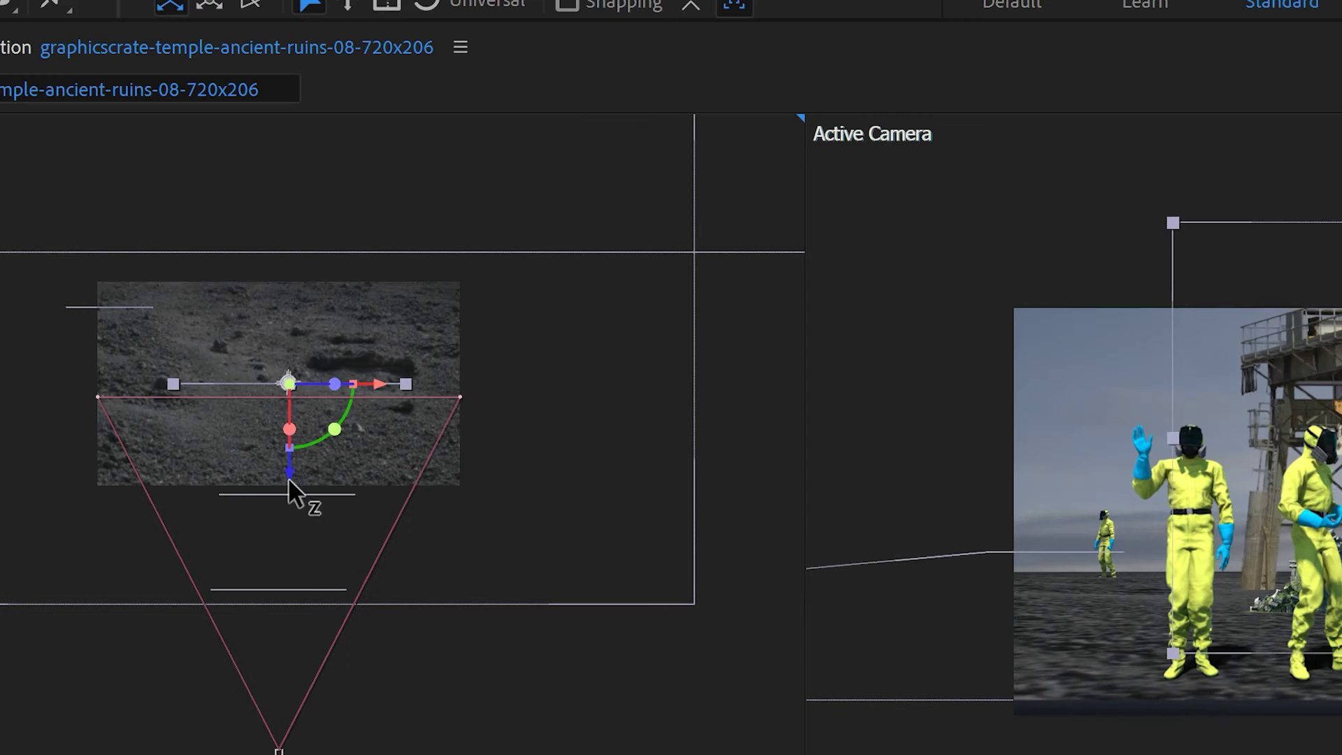
{"action": "left_click_drag", "start_coordinate": [299, 310], "coordinate": [293, 411]}
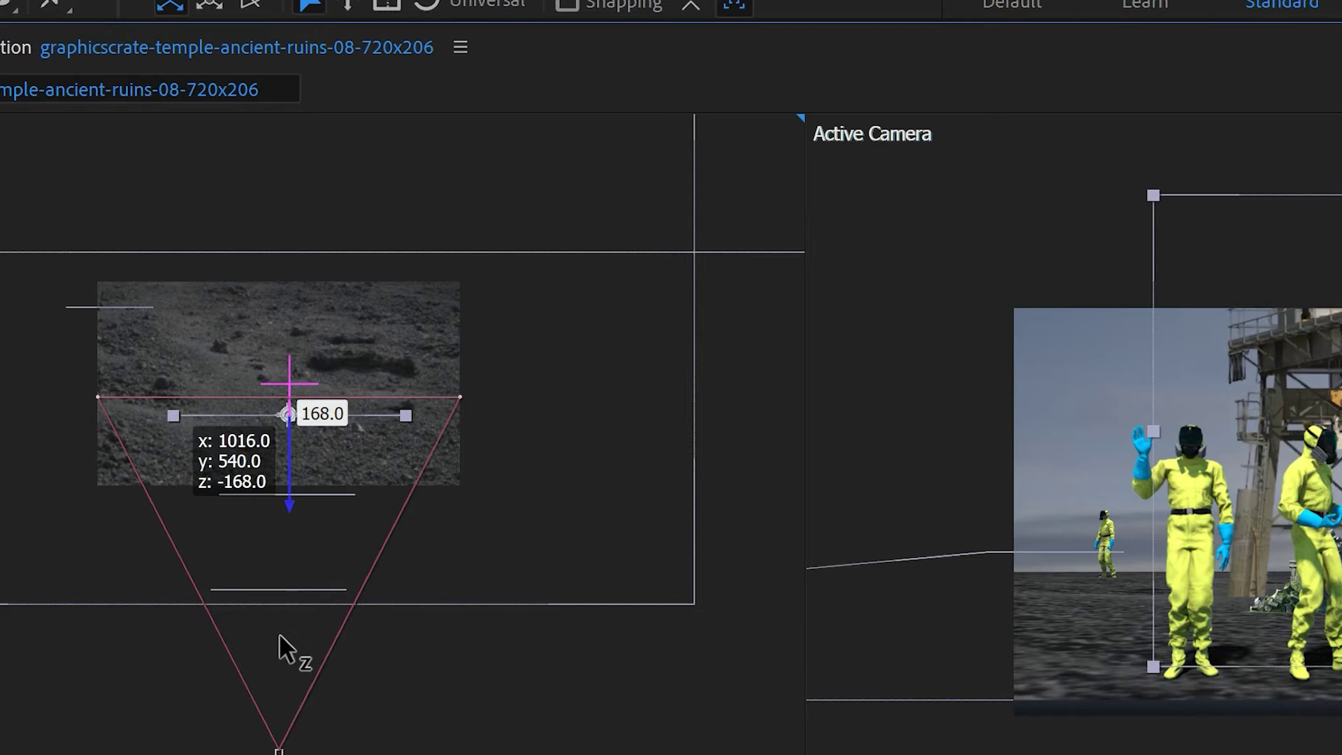
{"action": "left_click_drag", "start_coordinate": [279, 635], "coordinate": [419, 602]}
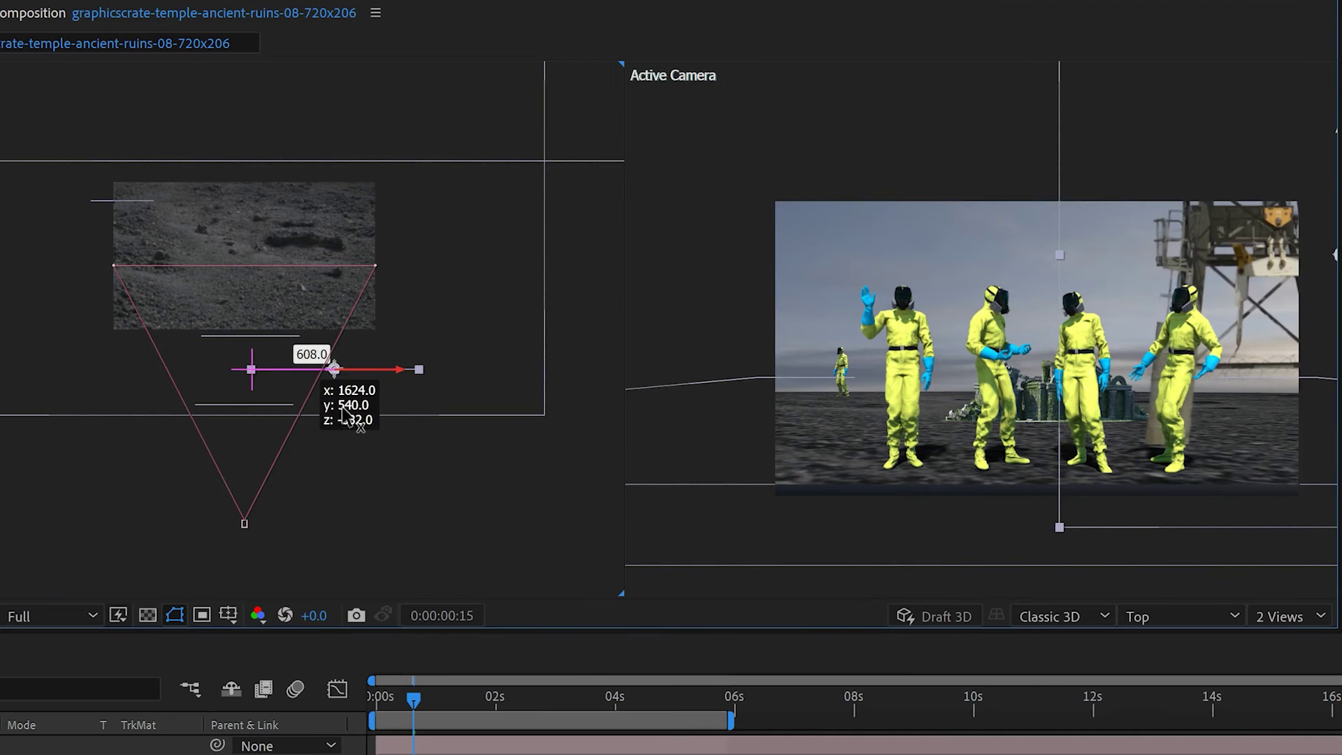
{"action": "left_click_drag", "start_coordinate": [344, 413], "coordinate": [359, 352]}
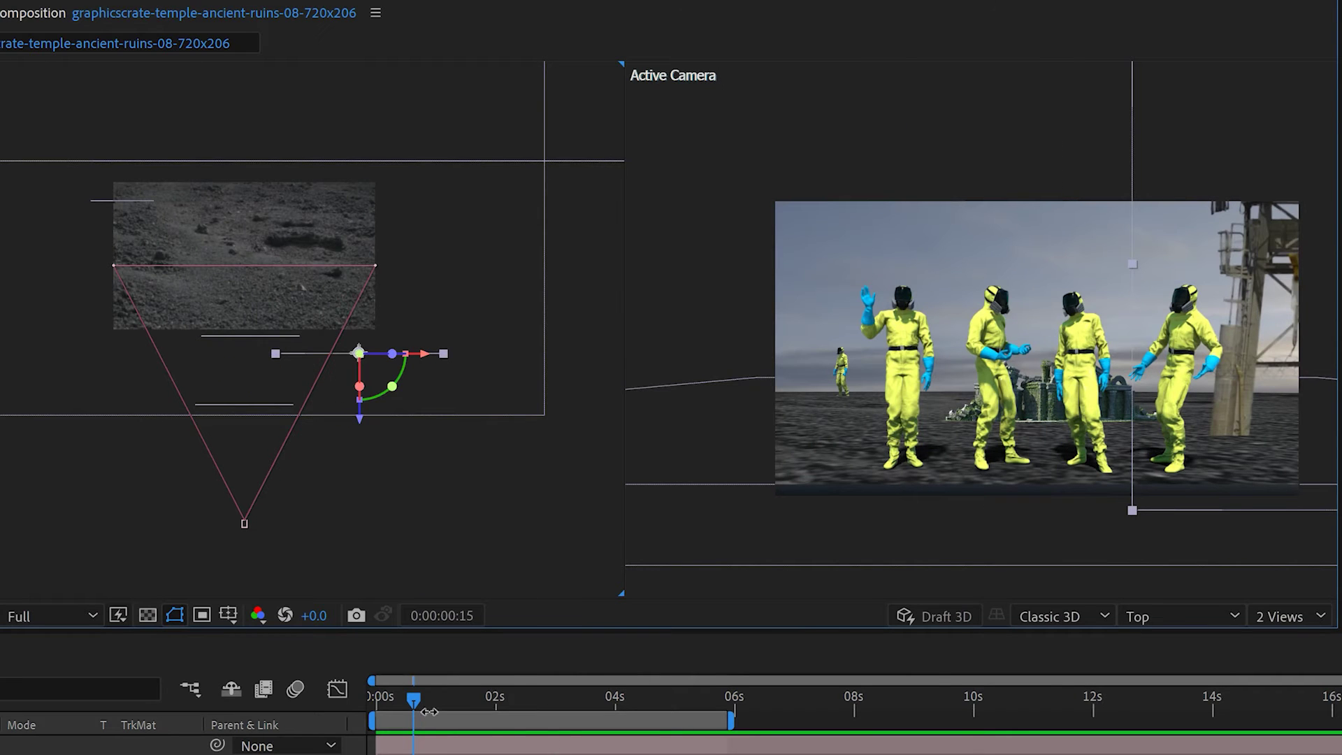
Nudge the work area end slightly and play a preview of the animation
{"action": "left_click_drag", "start_coordinate": [429, 711], "coordinate": [431, 711]}
{"action": "key", "text": "space"}
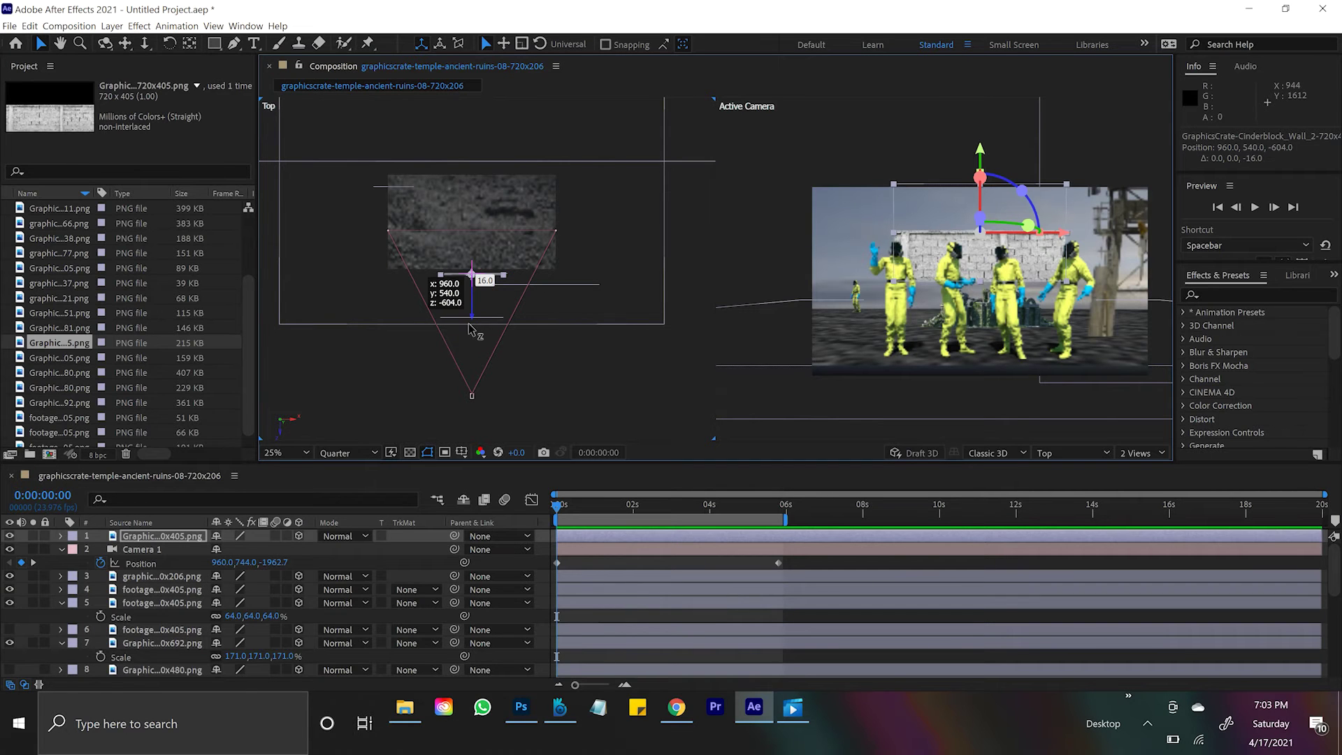
Set the cinderblock wall's depth to -1340 and lower it onto the ground
{"action": "left_click_drag", "start_coordinate": [467, 341], "coordinate": [457, 385]}
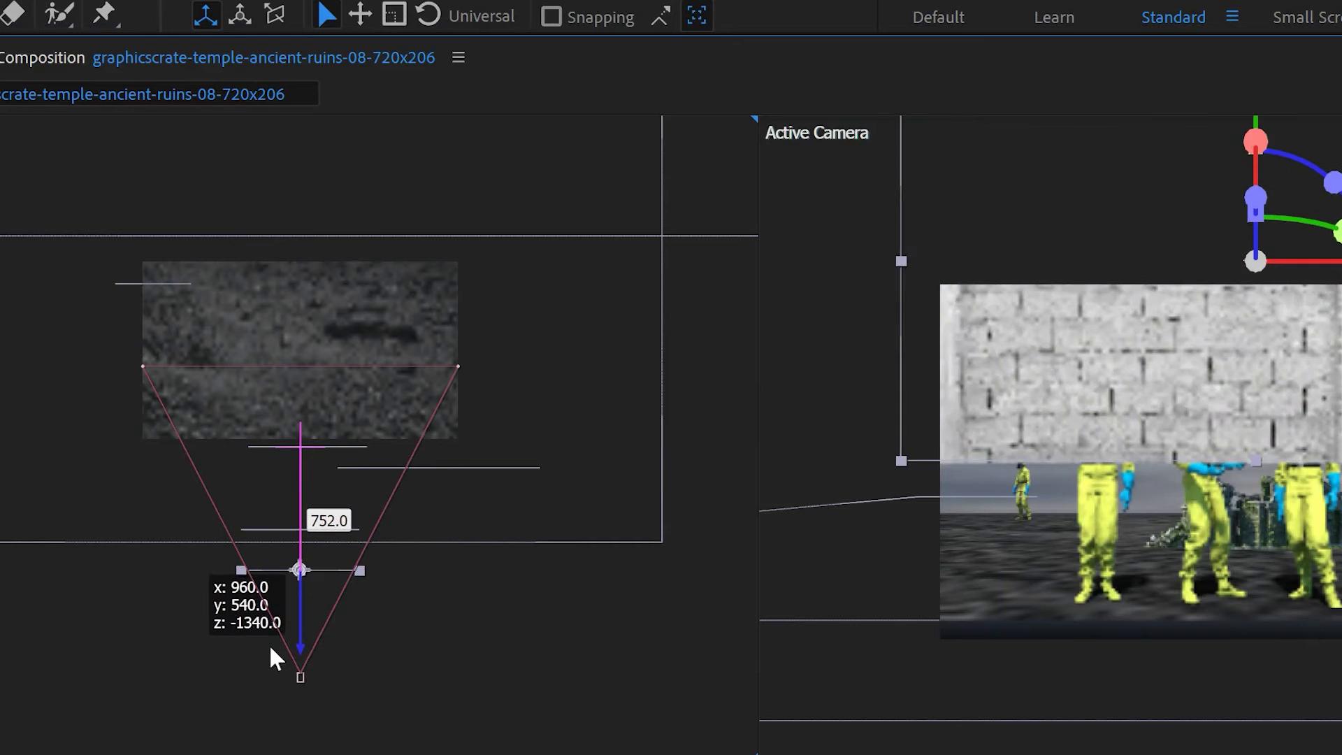
{"action": "left_click_drag", "start_coordinate": [271, 648], "coordinate": [271, 649]}
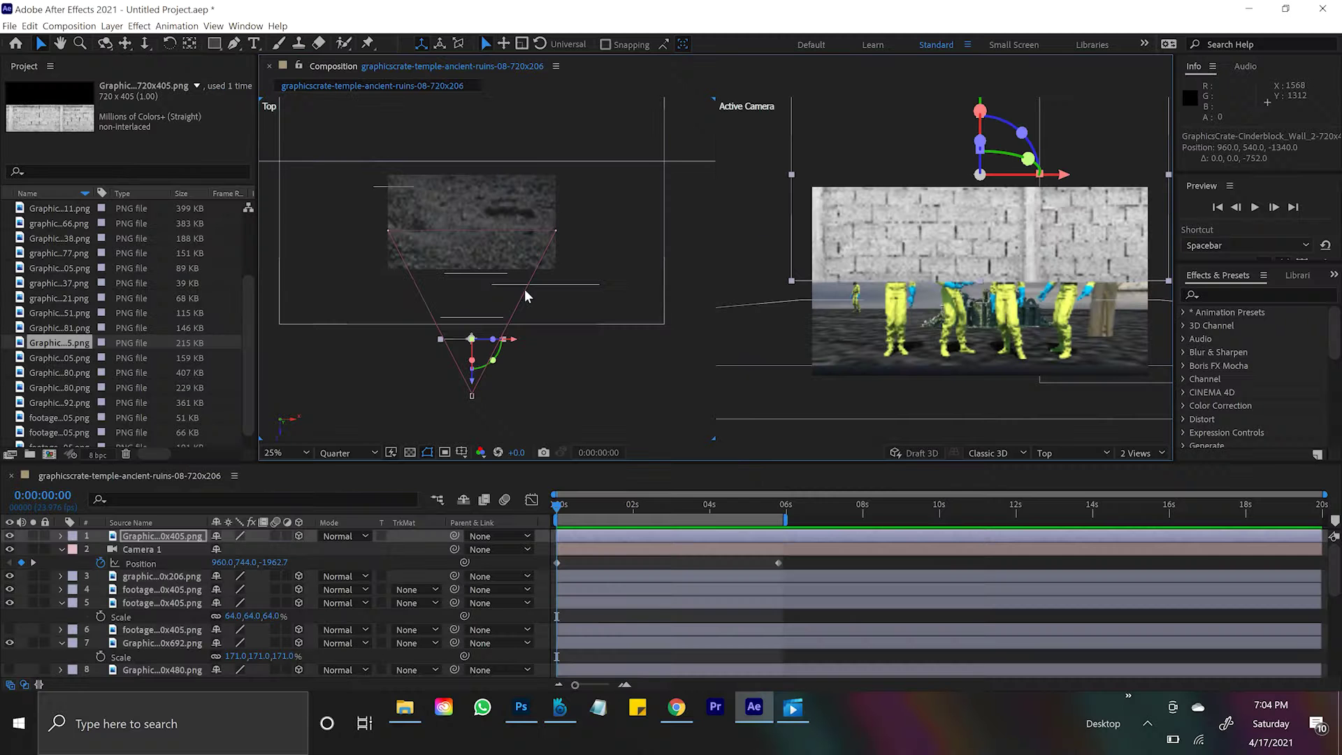
{"action": "left_click_drag", "start_coordinate": [521, 304], "coordinate": [516, 325]}
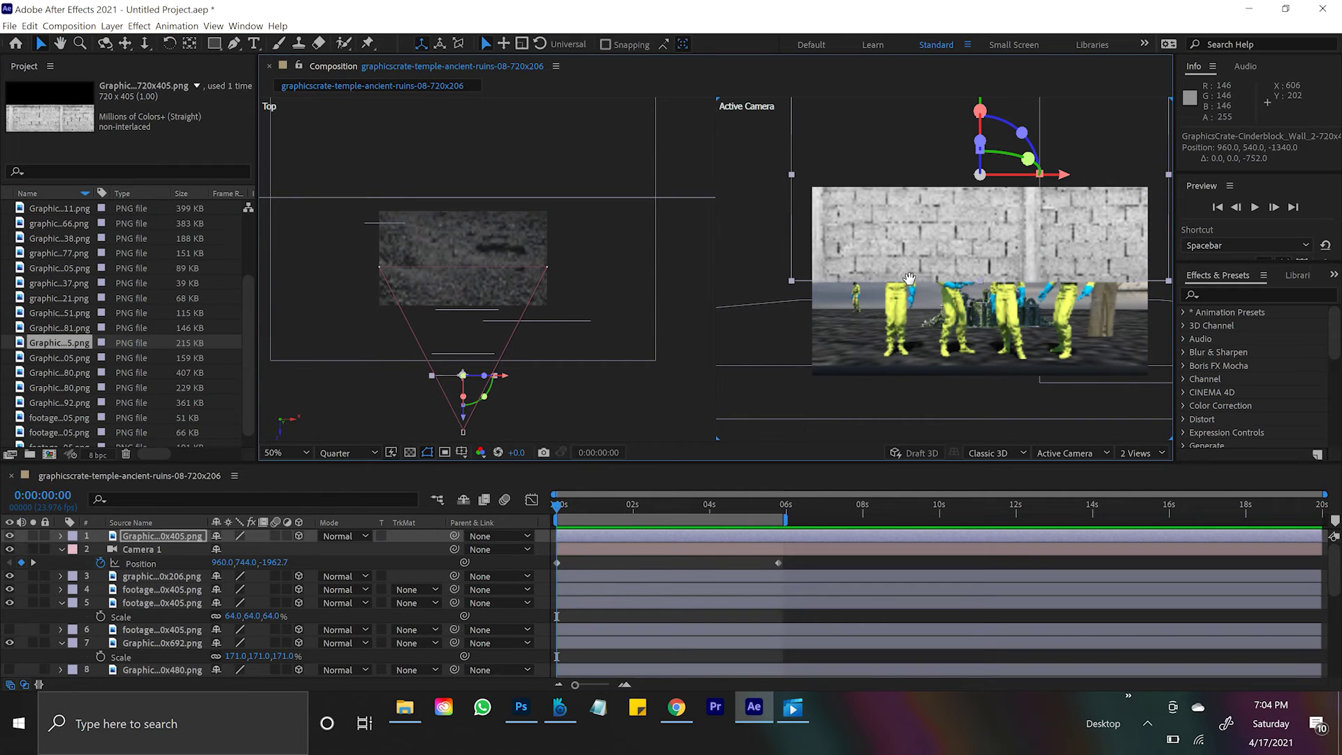
{"action": "left_click_drag", "start_coordinate": [908, 279], "coordinate": [900, 336]}
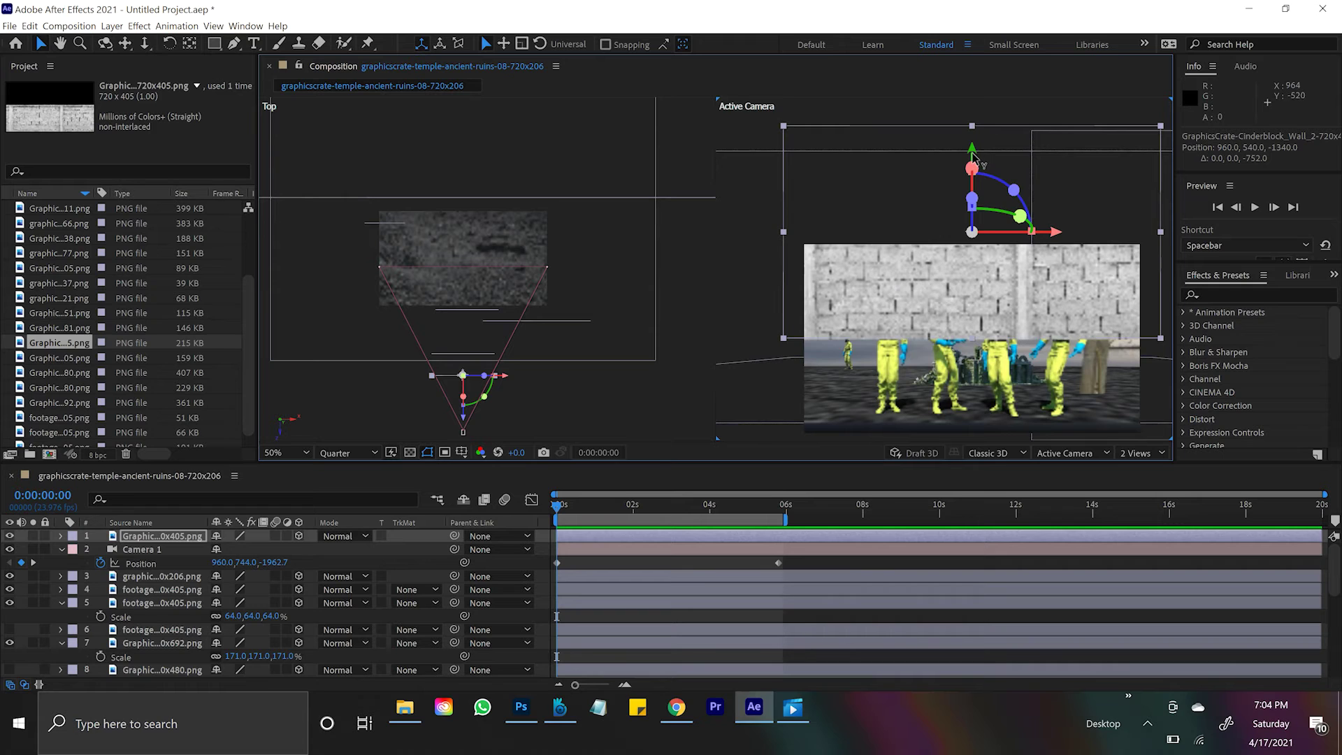
{"action": "mouse_move", "coordinate": [972, 155]}
{"action": "left_mouse_down"}
{"action": "mouse_move", "coordinate": [961, 192]}
{"action": "mouse_move", "coordinate": [962, 171]}
{"action": "left_mouse_up"}
{"action": "left_click_drag", "start_coordinate": [982, 279], "coordinate": [979, 234]}
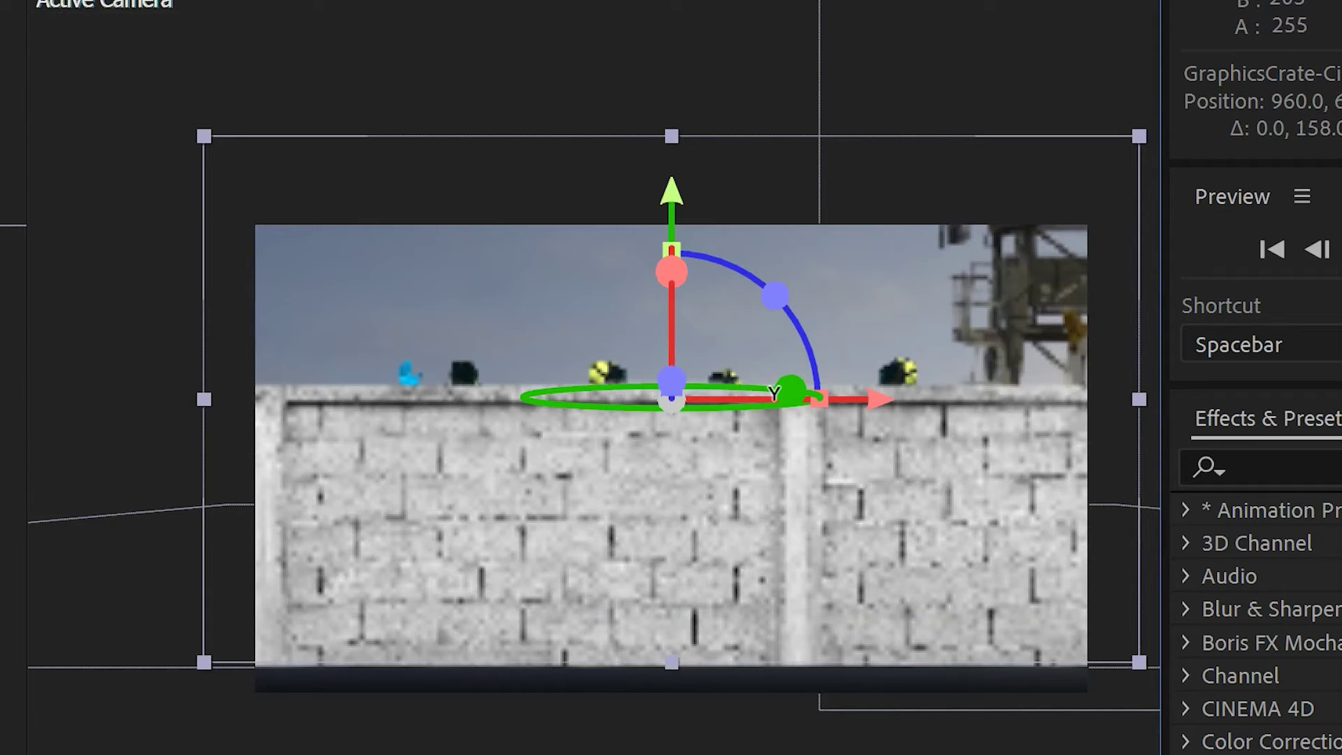
Nudge the wall left and turn it 80° on its Y axis
{"action": "left_click_drag", "start_coordinate": [764, 401], "coordinate": [745, 412]}
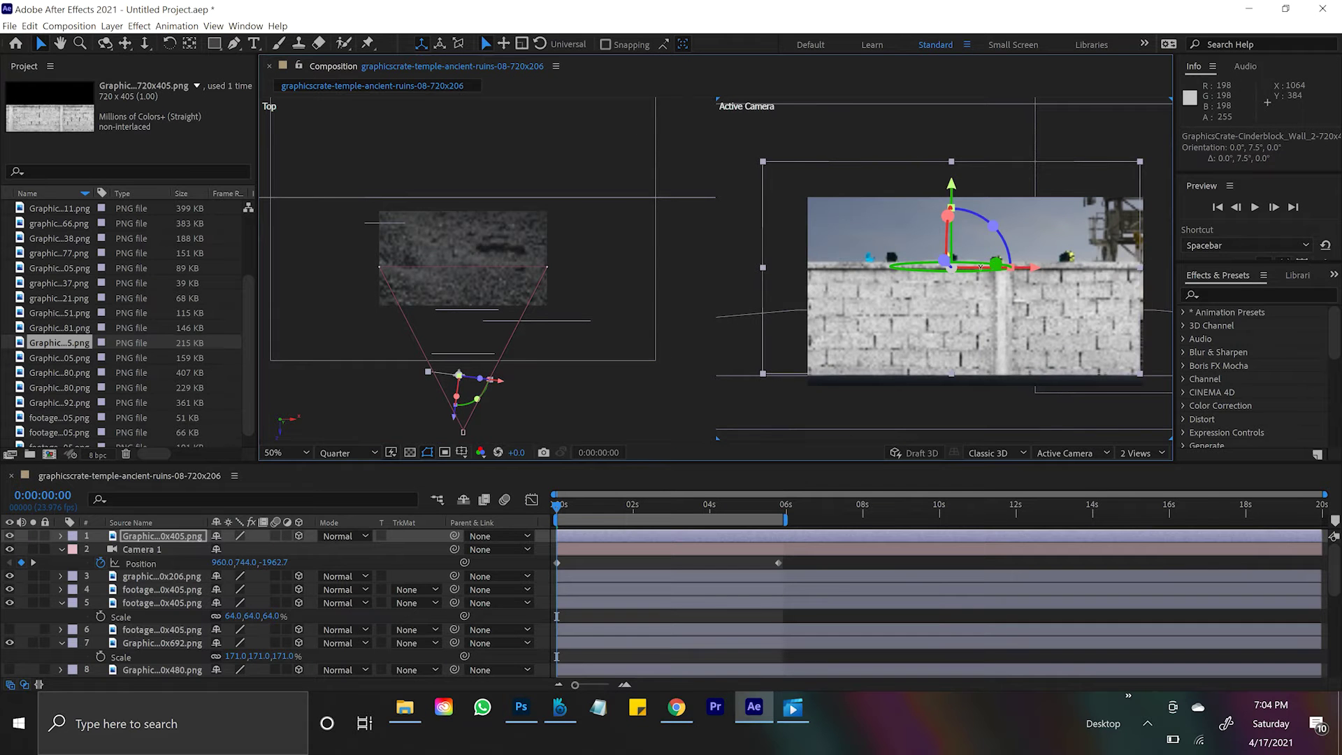
{"action": "left_click_drag", "start_coordinate": [997, 263], "coordinate": [948, 270]}
{"action": "scroll", "coordinate": [538, 400], "scroll_direction": "up", "scroll_amount": 2}
{"action": "left_click_drag", "start_coordinate": [538, 400], "coordinate": [667, 298]}
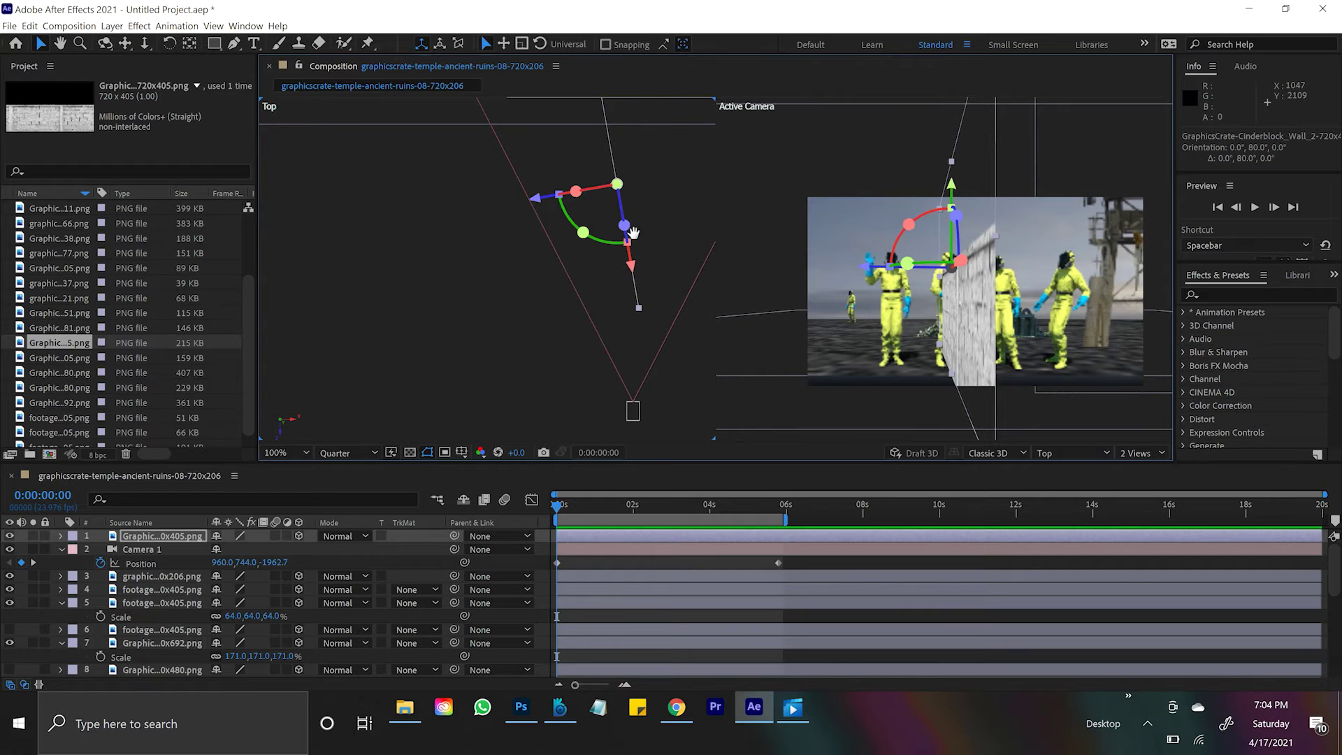
Turn the wall to about 84° and slide it along Z so it lines the left side
{"action": "left_click_drag", "start_coordinate": [611, 221], "coordinate": [558, 178]}
{"action": "key", "text": "v"}
{"action": "left_click_drag", "start_coordinate": [517, 252], "coordinate": [444, 246]}
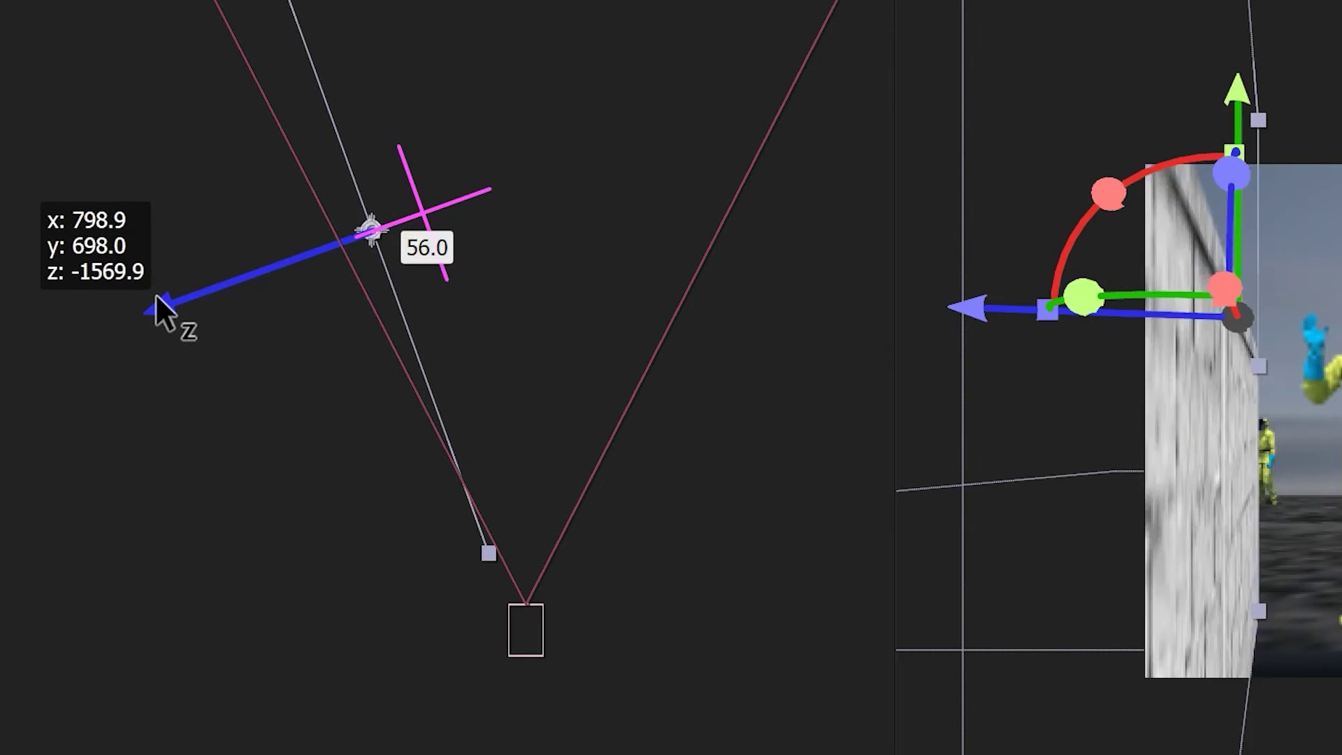
{"action": "left_click_drag", "start_coordinate": [156, 307], "coordinate": [153, 307]}
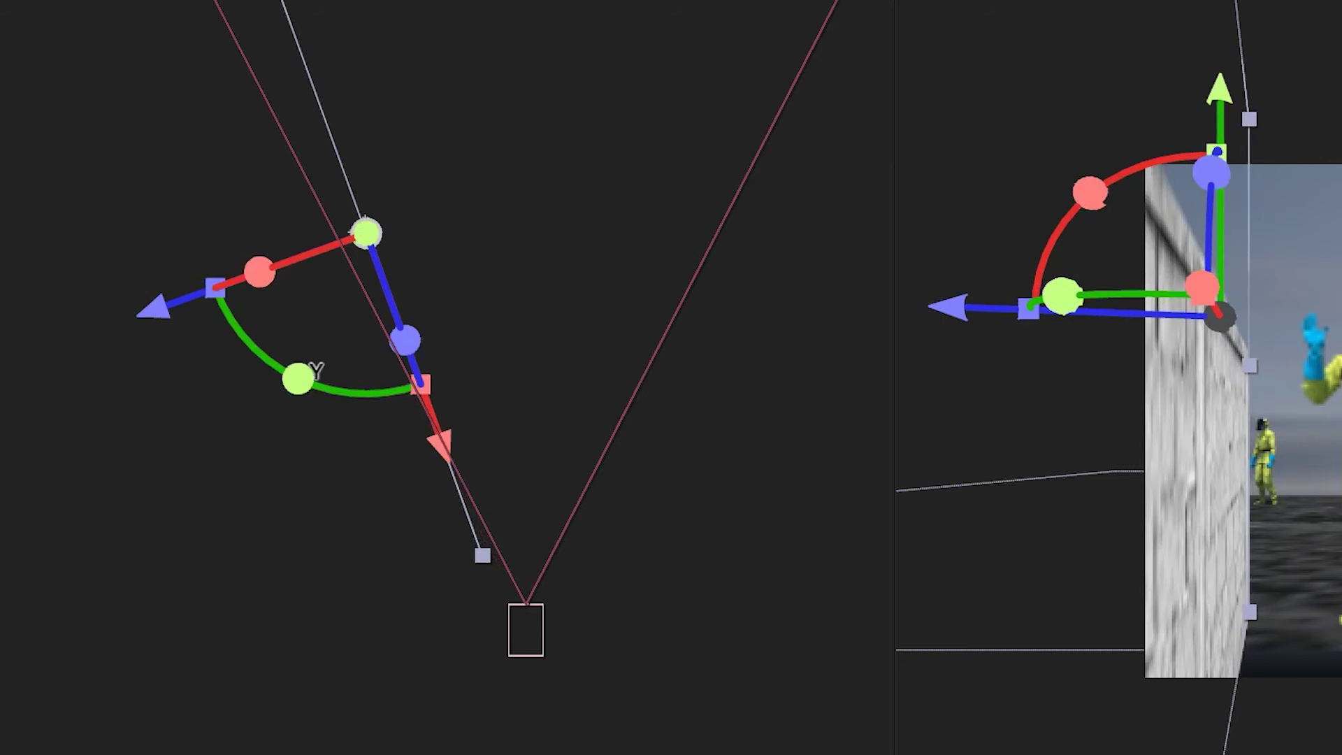
{"action": "left_click_drag", "start_coordinate": [306, 366], "coordinate": [280, 373]}
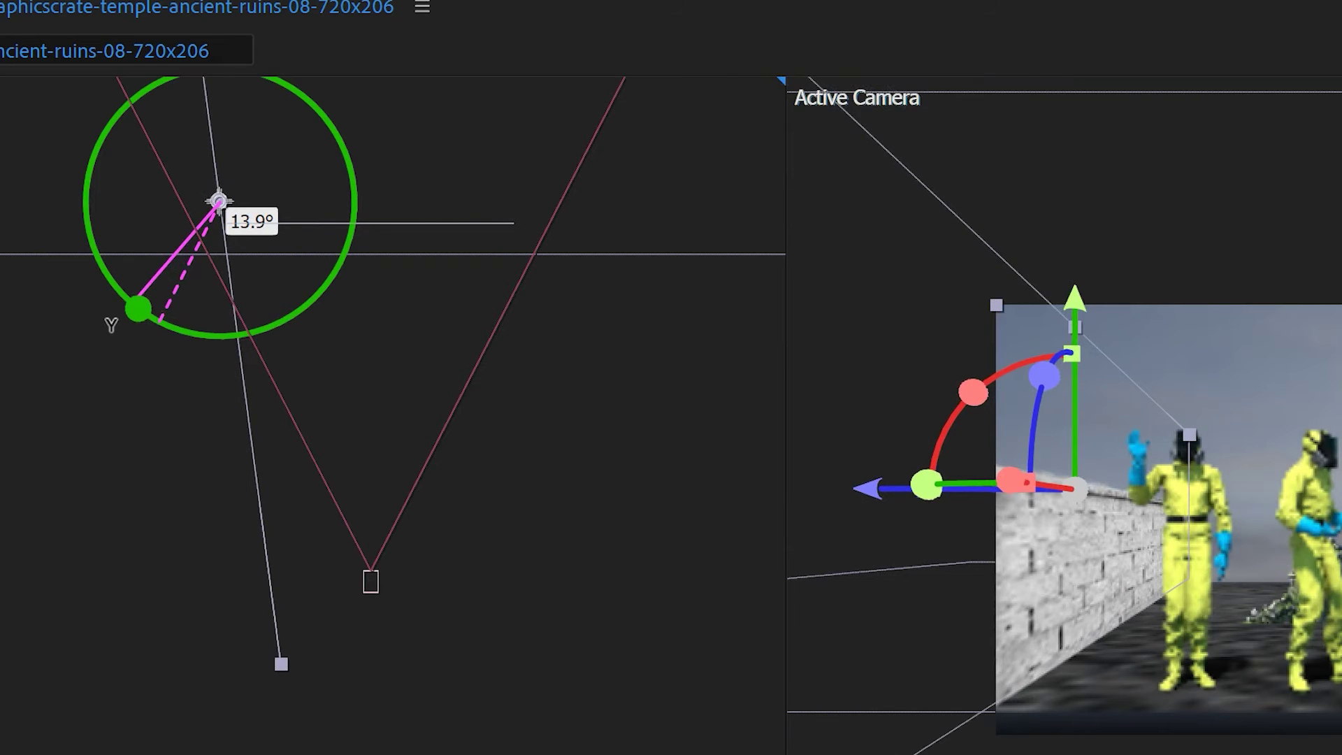
{"action": "left_click_drag", "start_coordinate": [219, 202], "coordinate": [216, 203]}
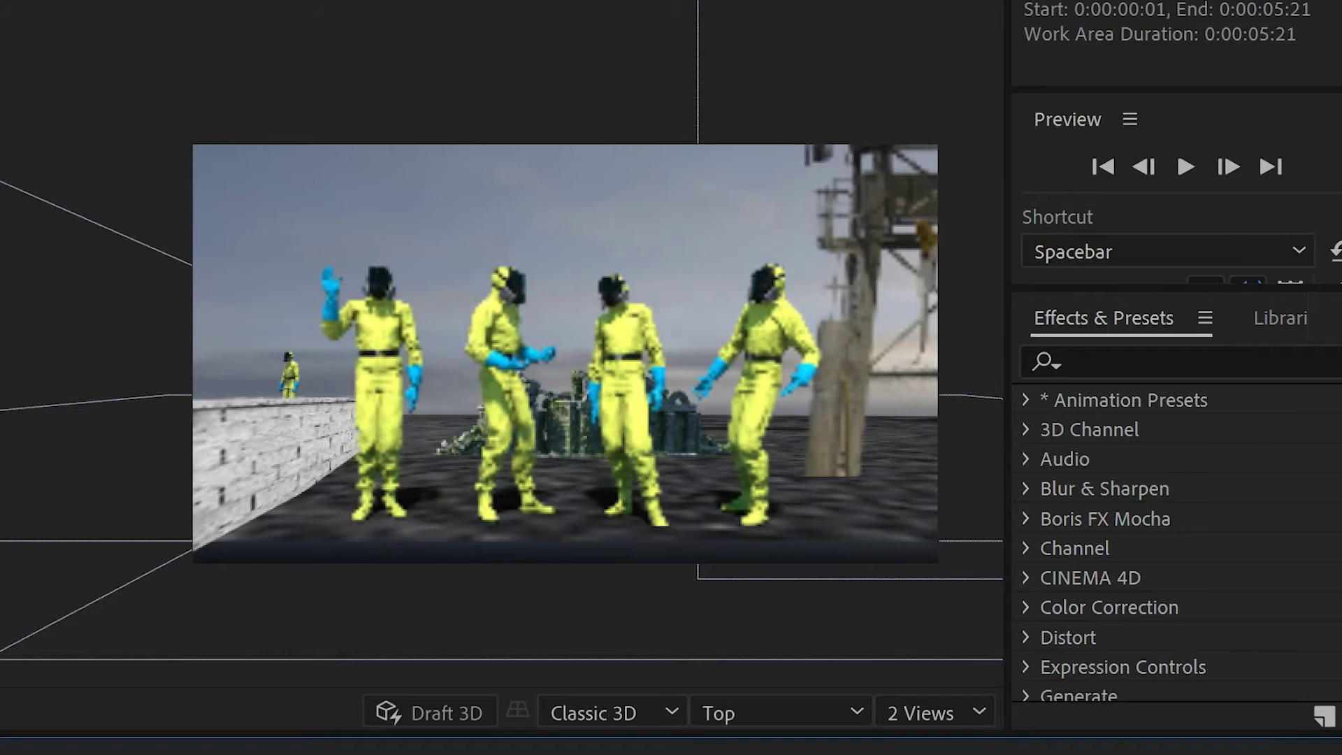
{"action": "key", "text": "space"}
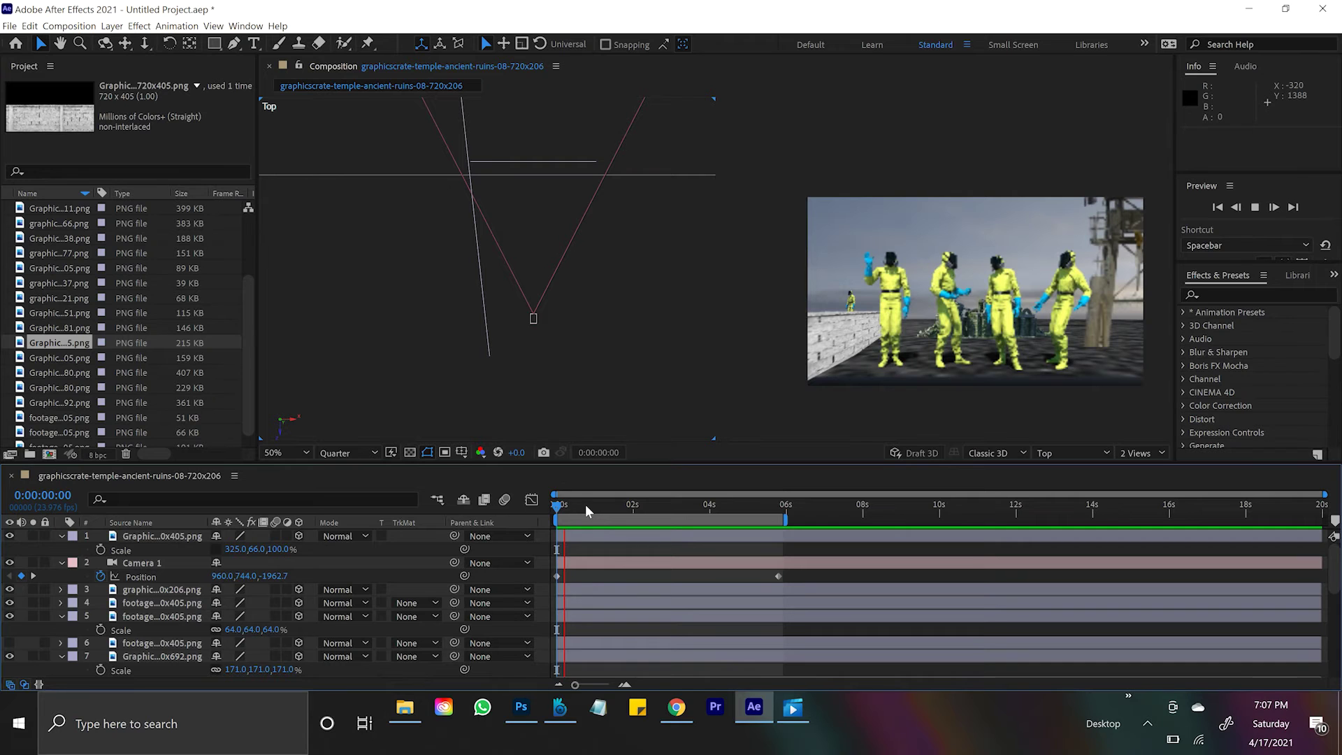
{"action": "key", "text": "space"}
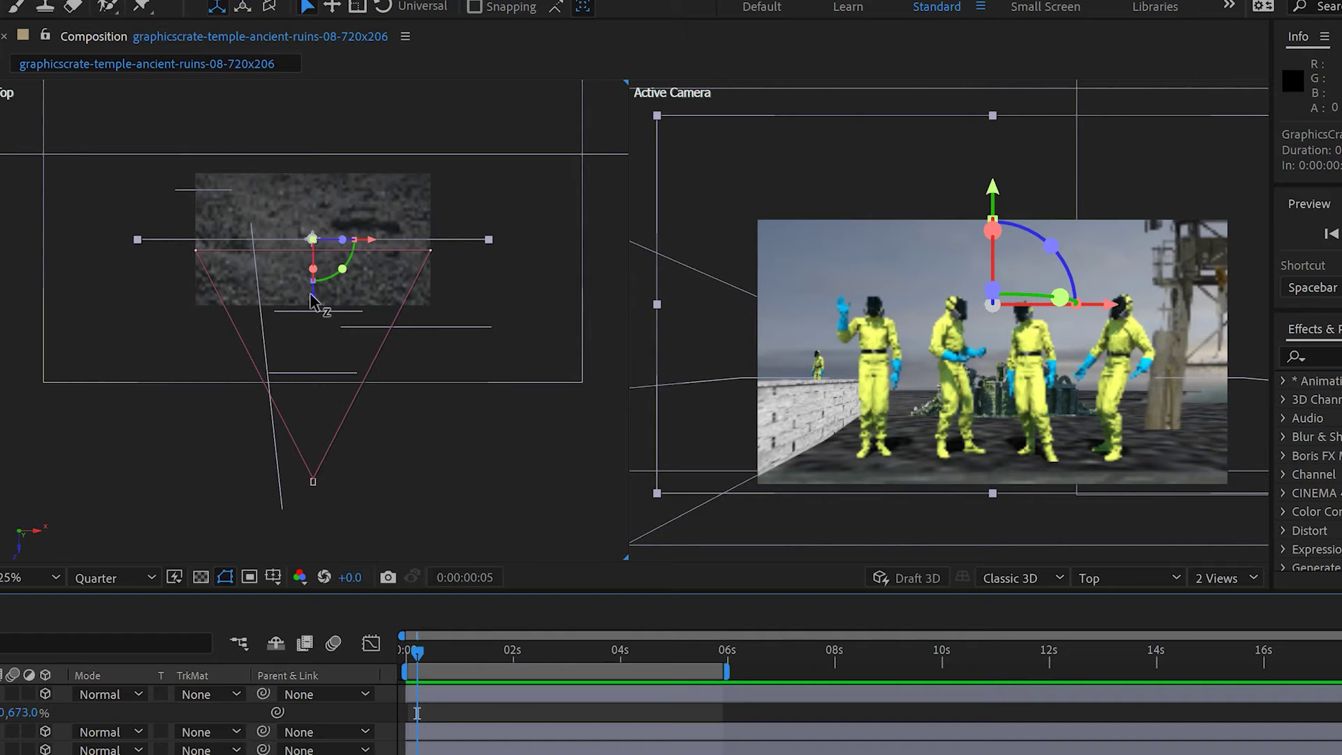
Move the backdrop layer closer in depth and raise it slightly higher
{"action": "left_click_drag", "start_coordinate": [314, 295], "coordinate": [303, 231]}
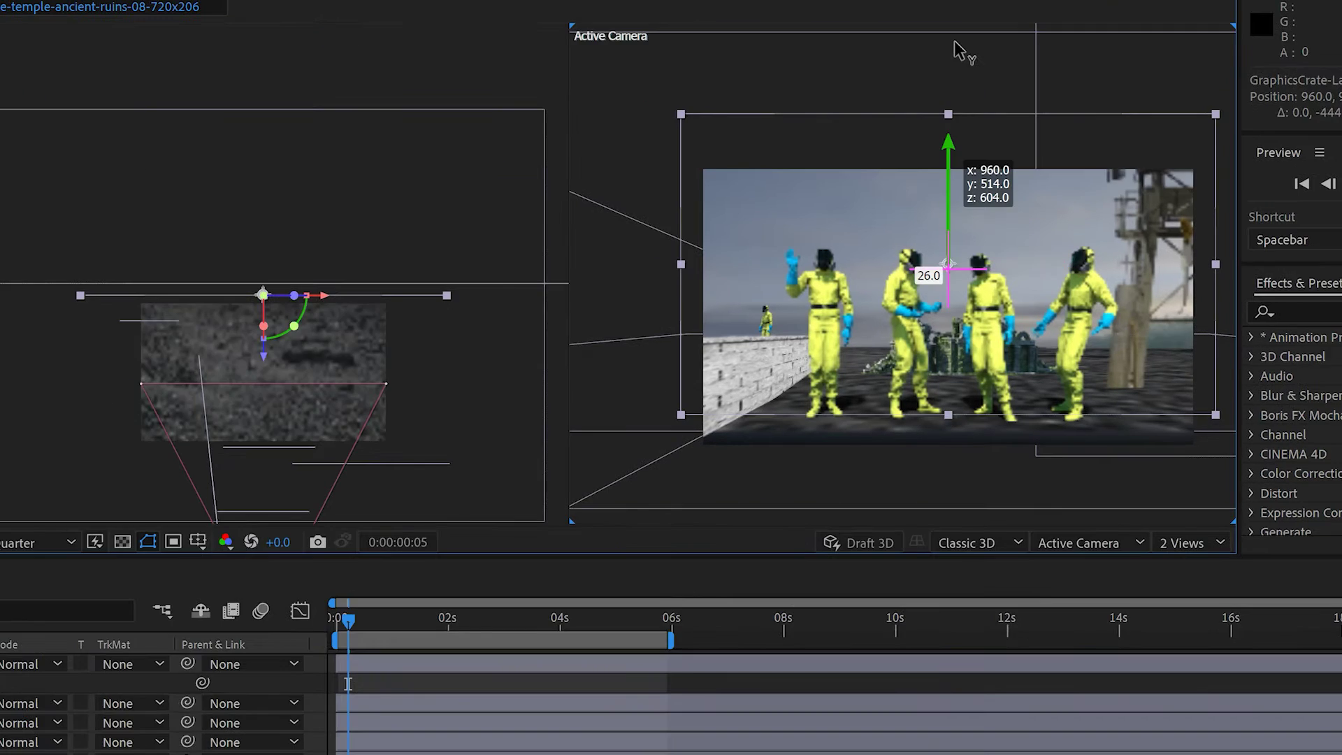
{"action": "left_click_drag", "start_coordinate": [1004, 97], "coordinate": [1002, 99]}
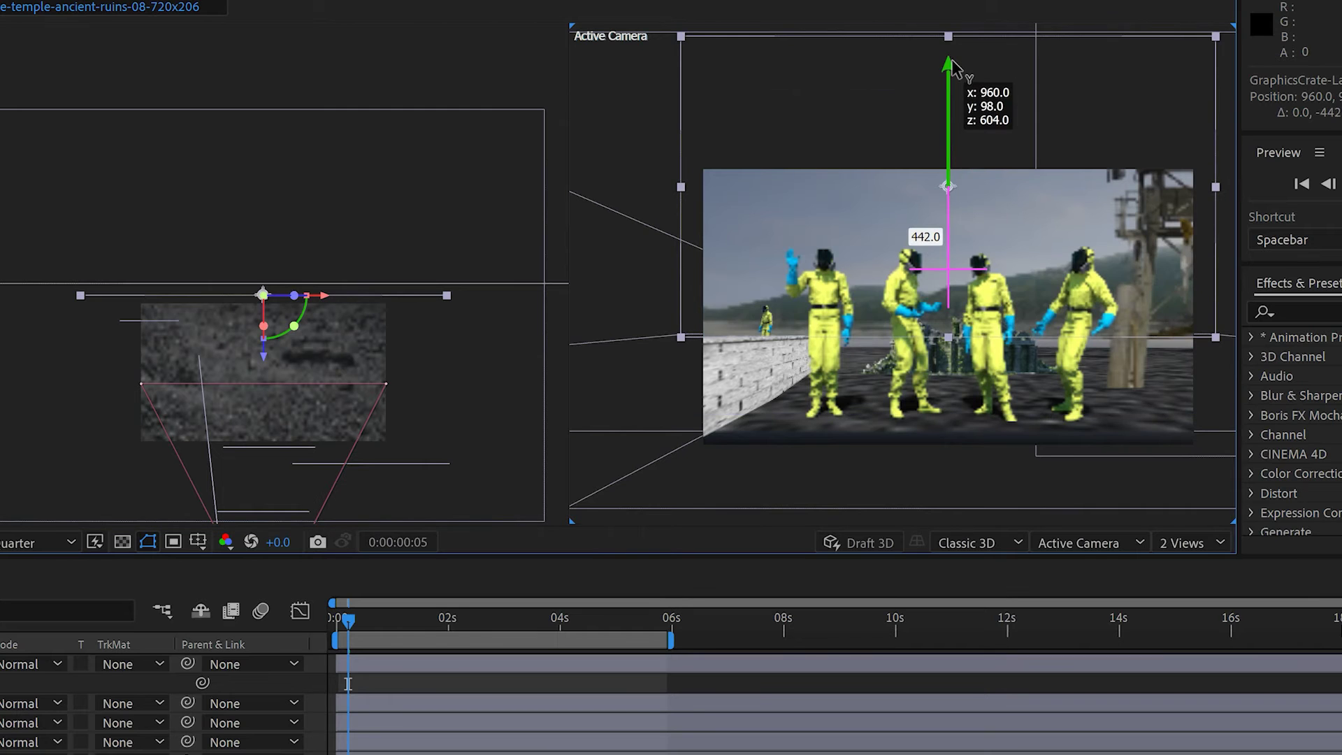
{"action": "left_click_drag", "start_coordinate": [952, 60], "coordinate": [953, 61]}
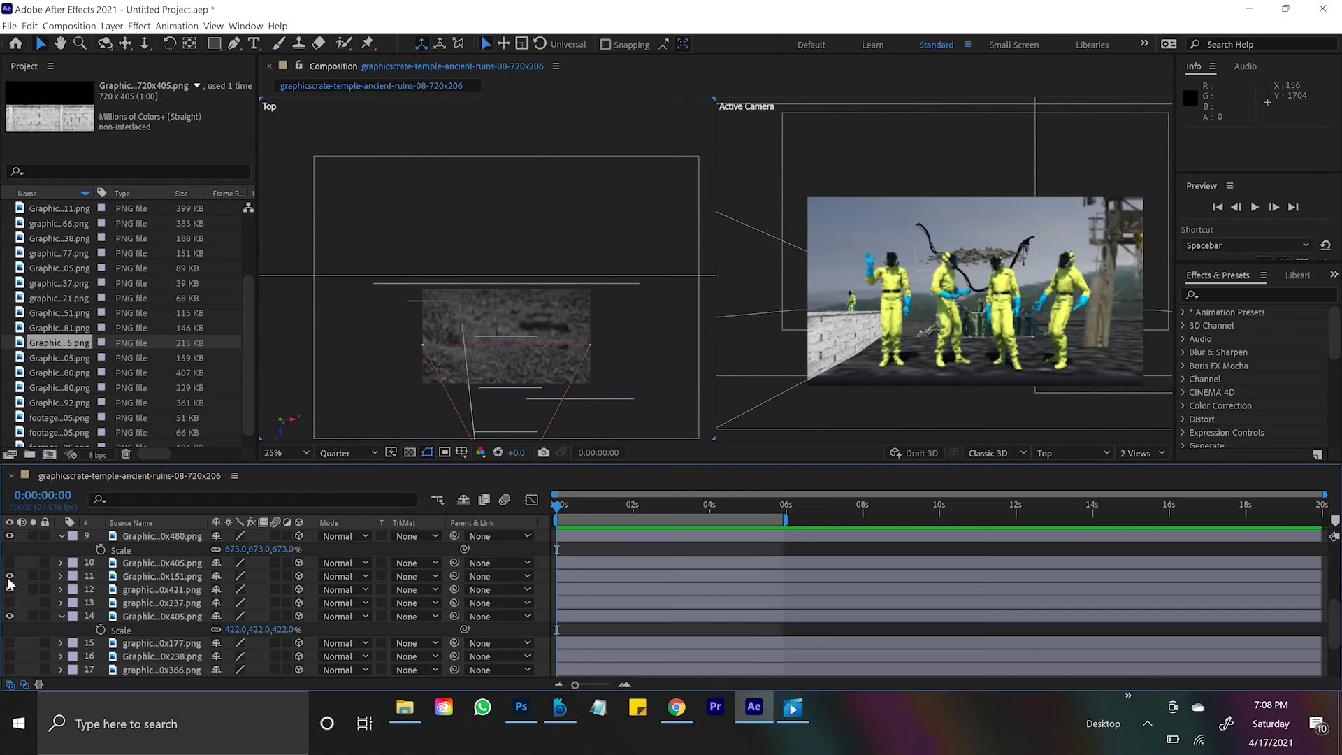
Pull wire layer 11 toward the camera into the foreground and lower it slightly
{"action": "left_click", "coordinate": [168, 579]}
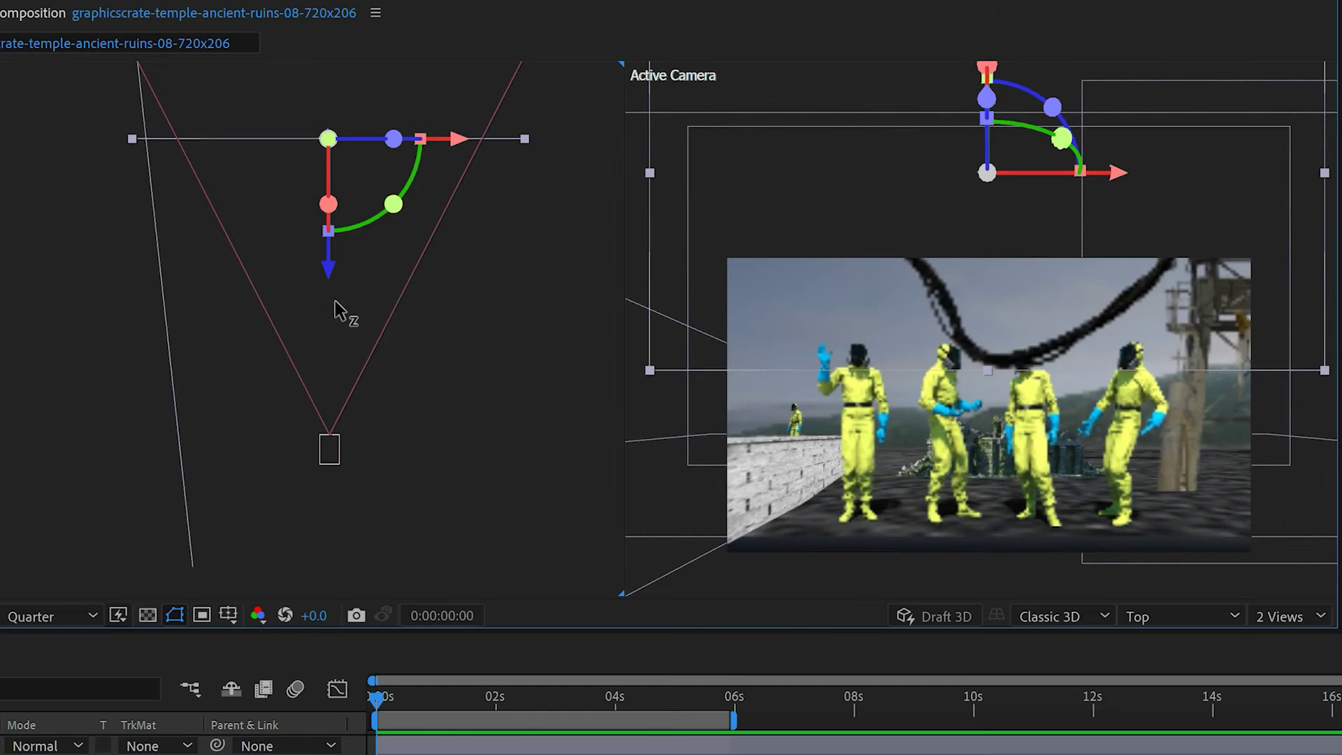
{"action": "left_click_drag", "start_coordinate": [334, 302], "coordinate": [338, 393]}
{"action": "left_click_drag", "start_coordinate": [329, 258], "coordinate": [332, 228]}
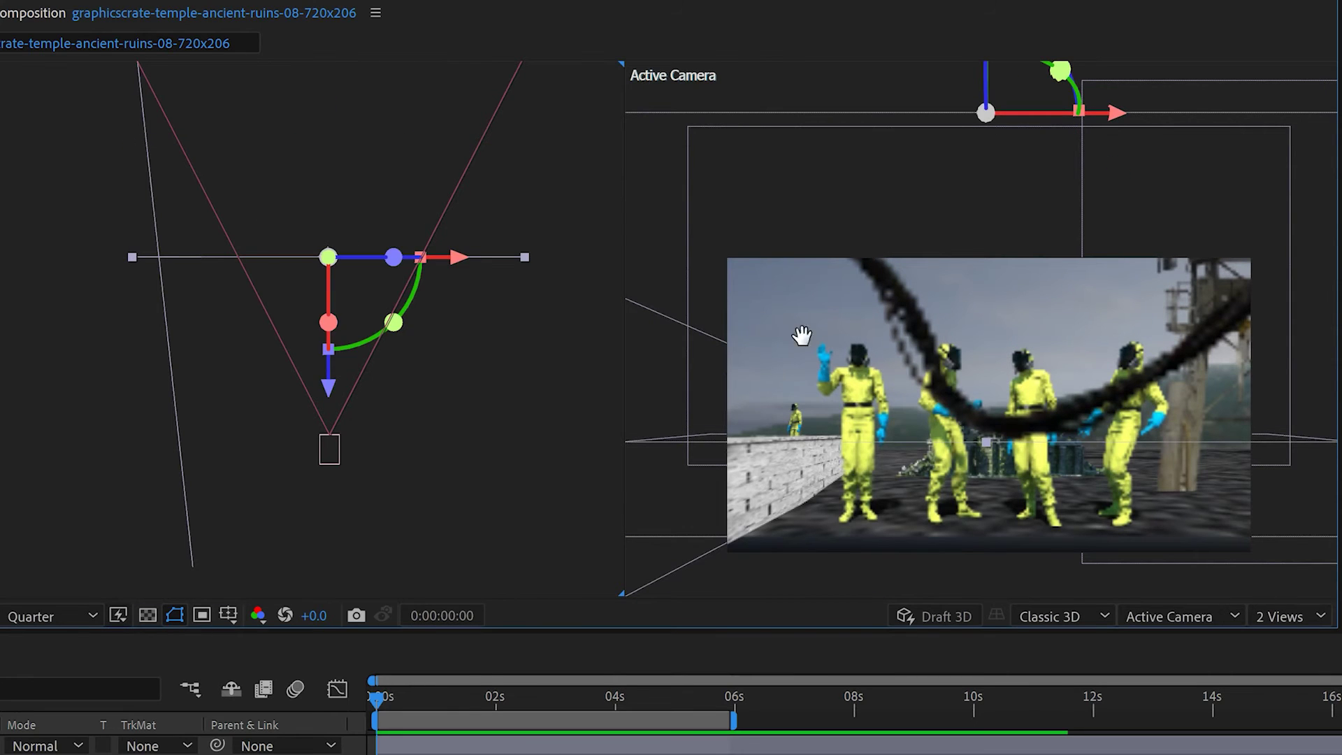
{"action": "left_click_drag", "start_coordinate": [801, 337], "coordinate": [796, 319]}
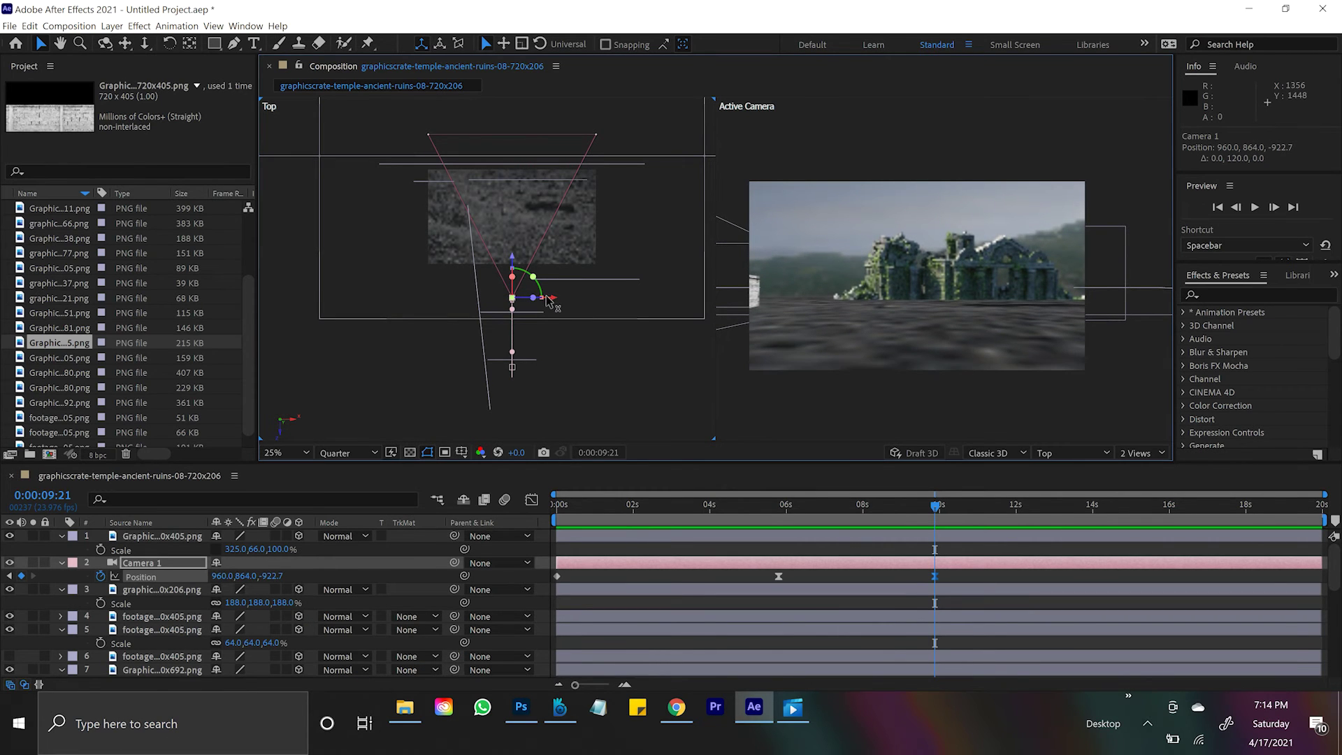
Shift Camera 1 rightward along X at its final keyframe
{"action": "left_click_drag", "start_coordinate": [549, 300], "coordinate": [559, 304]}
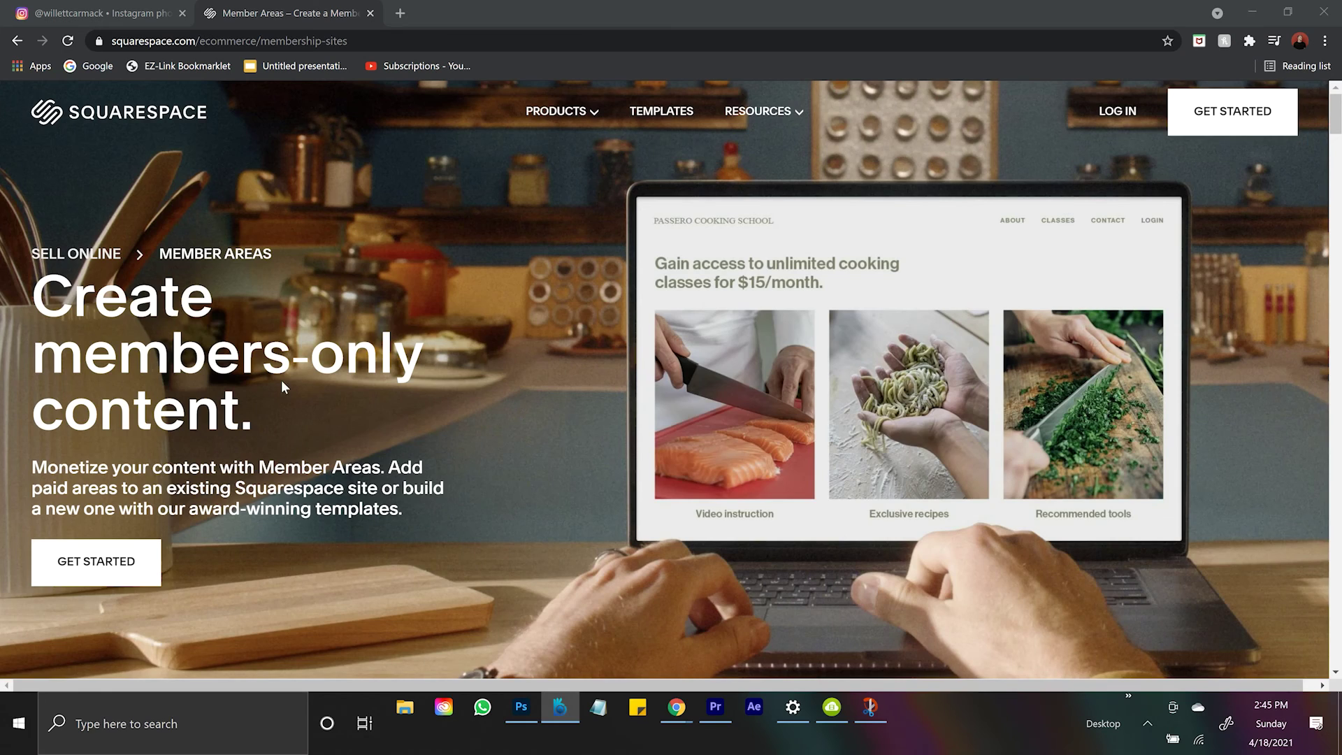
Scroll through the Member Areas page, ending on Squarespace's 'Create a portfolio website' page
{"action": "scroll", "coordinate": [207, 353], "scroll_direction": "down", "scroll_amount": 10}
{"action": "scroll", "coordinate": [206, 353], "scroll_direction": "up", "scroll_amount": 2}
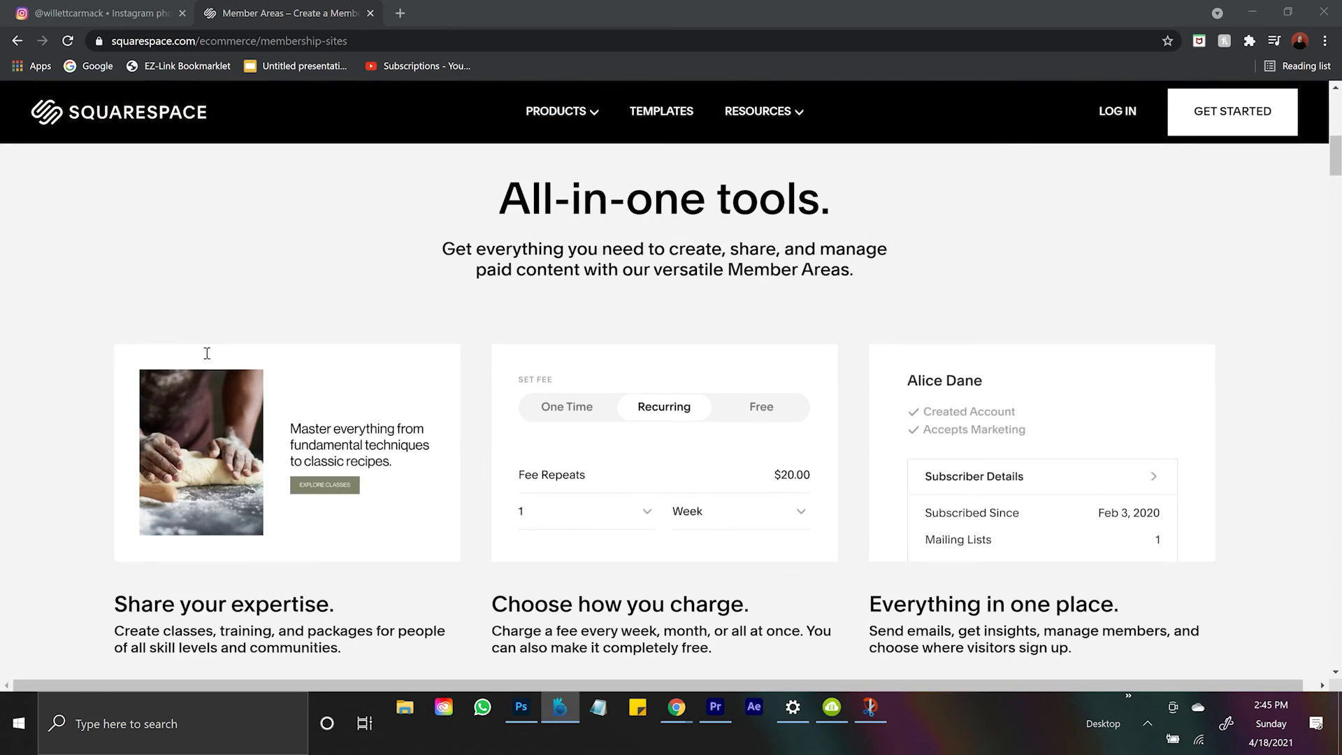
{"action": "scroll", "coordinate": [207, 353], "scroll_direction": "down", "scroll_amount": 9}
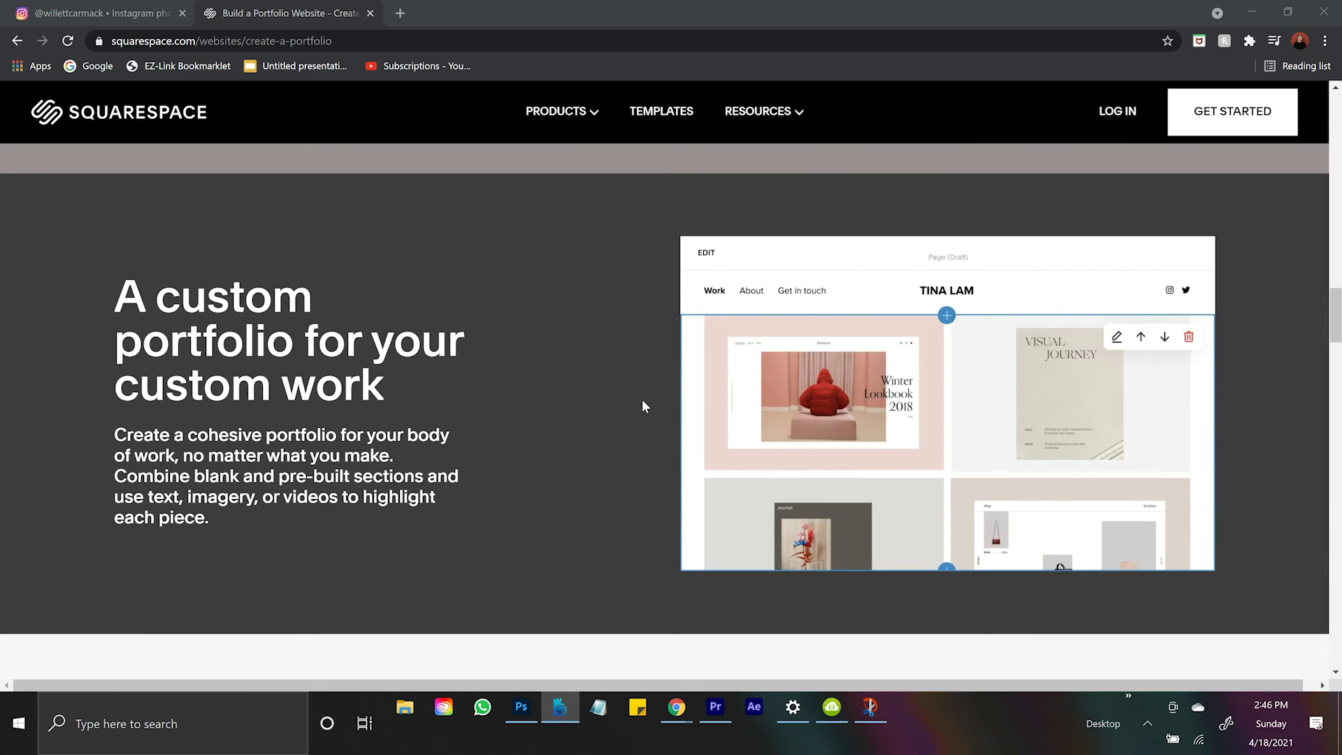
{"action": "scroll", "coordinate": [641, 400], "scroll_direction": "down", "scroll_amount": 7}
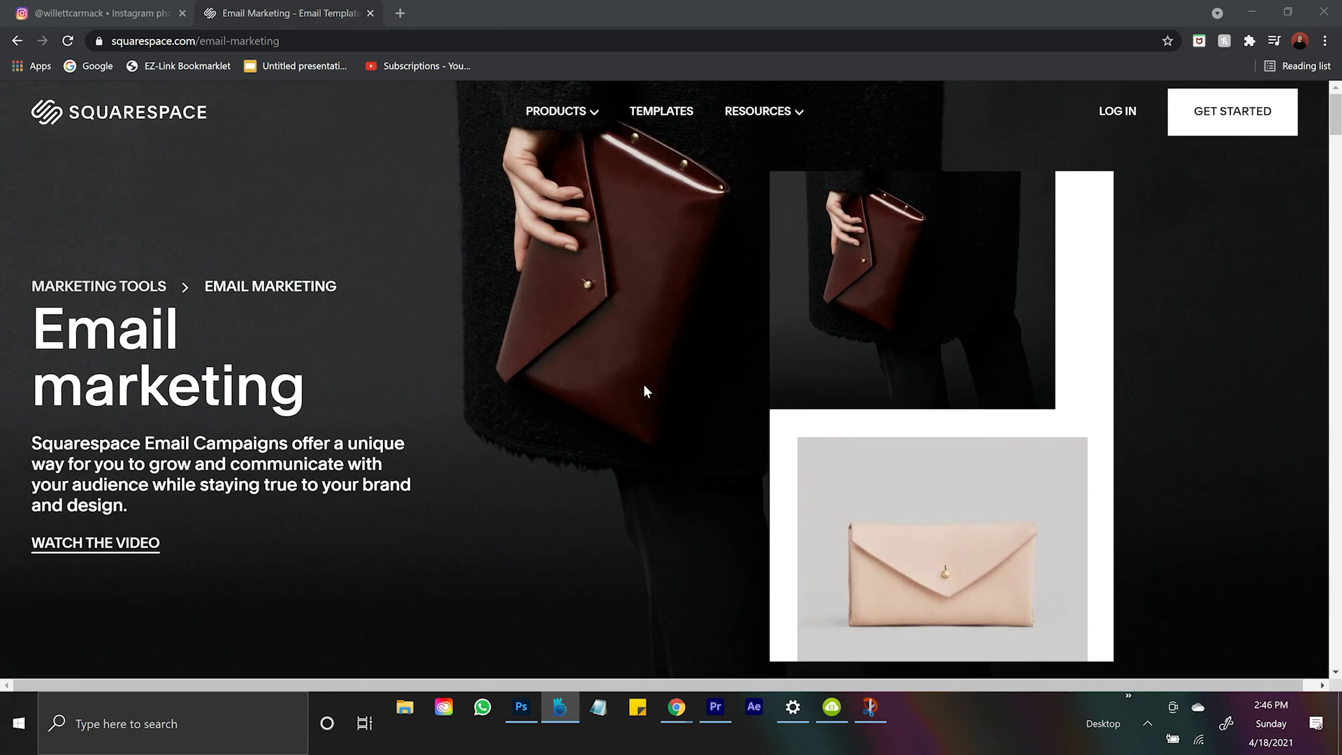
Scroll the Email Marketing page past Email layouts and Easy editing to the customer testimonial
{"action": "scroll", "coordinate": [645, 391], "scroll_direction": "down", "scroll_amount": 1}
{"action": "scroll", "coordinate": [649, 395], "scroll_direction": "down", "scroll_amount": 8}
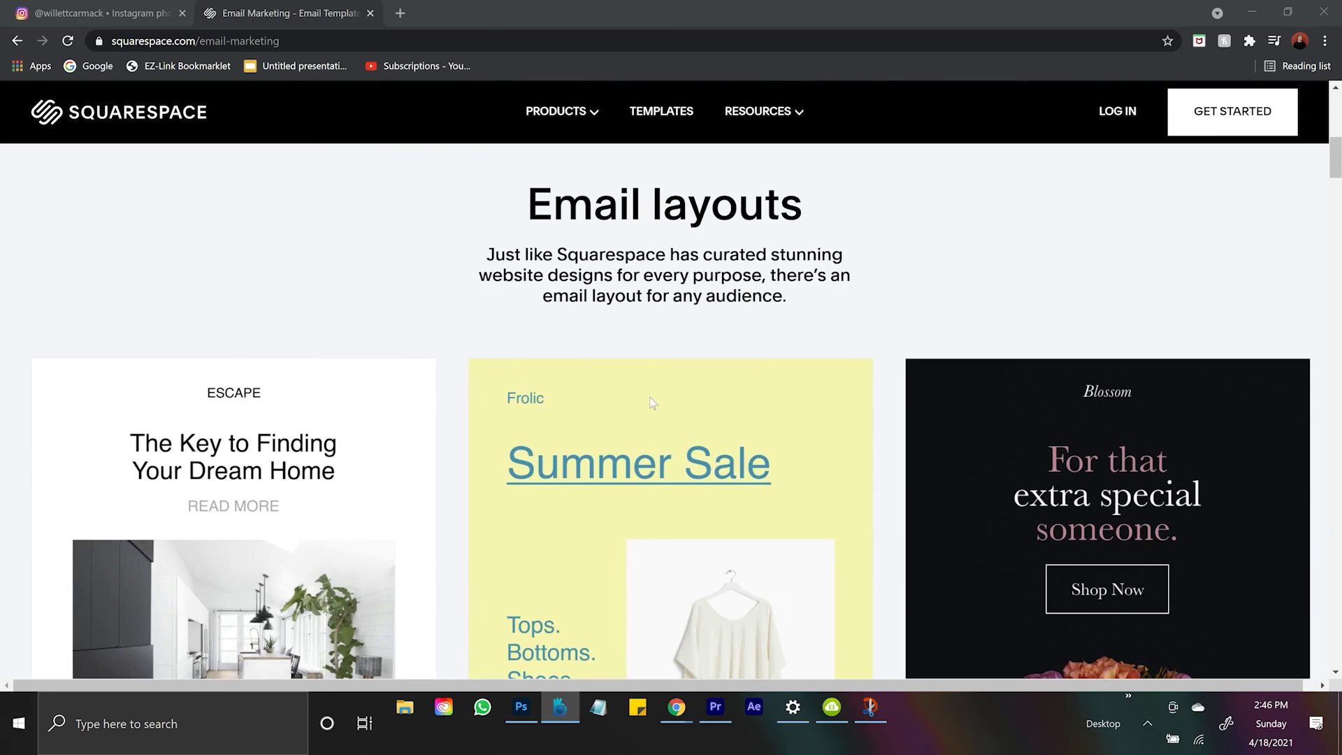
{"action": "scroll", "coordinate": [649, 396], "scroll_direction": "down", "scroll_amount": 10}
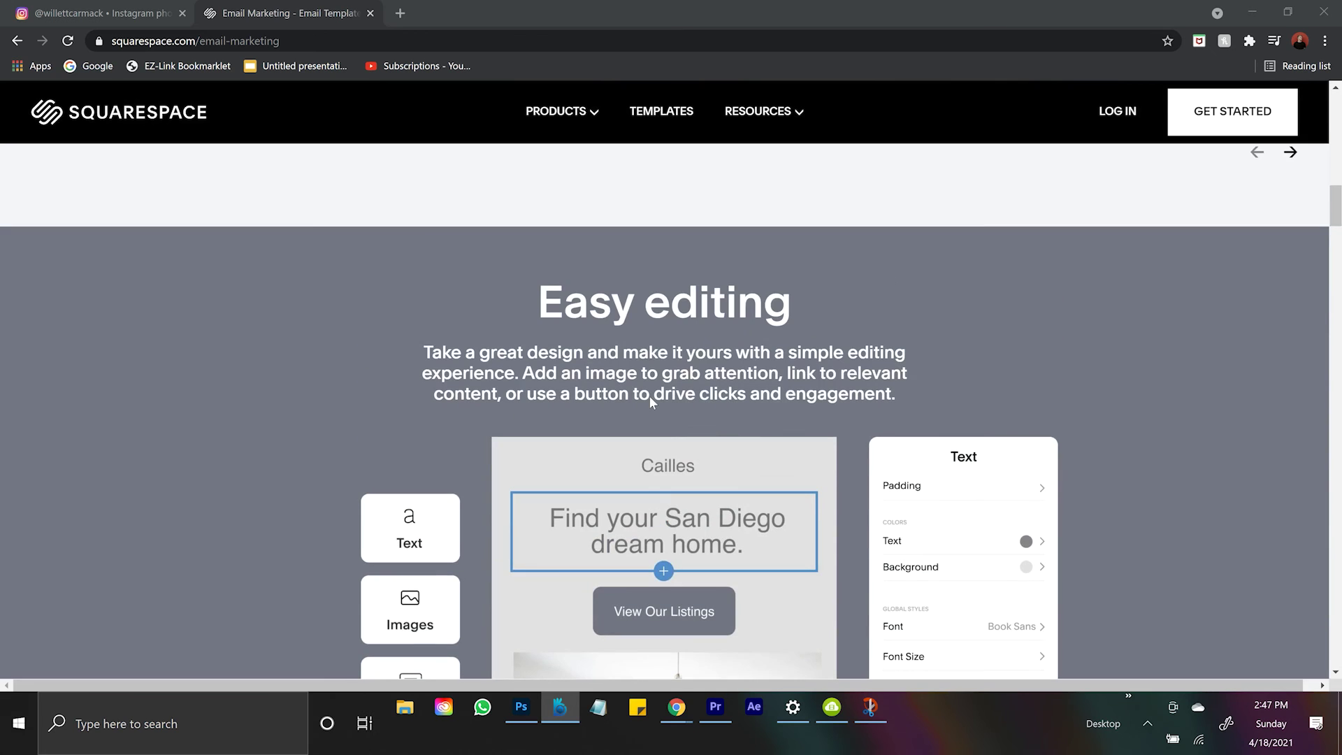
{"action": "scroll", "coordinate": [649, 395], "scroll_direction": "down", "scroll_amount": 10}
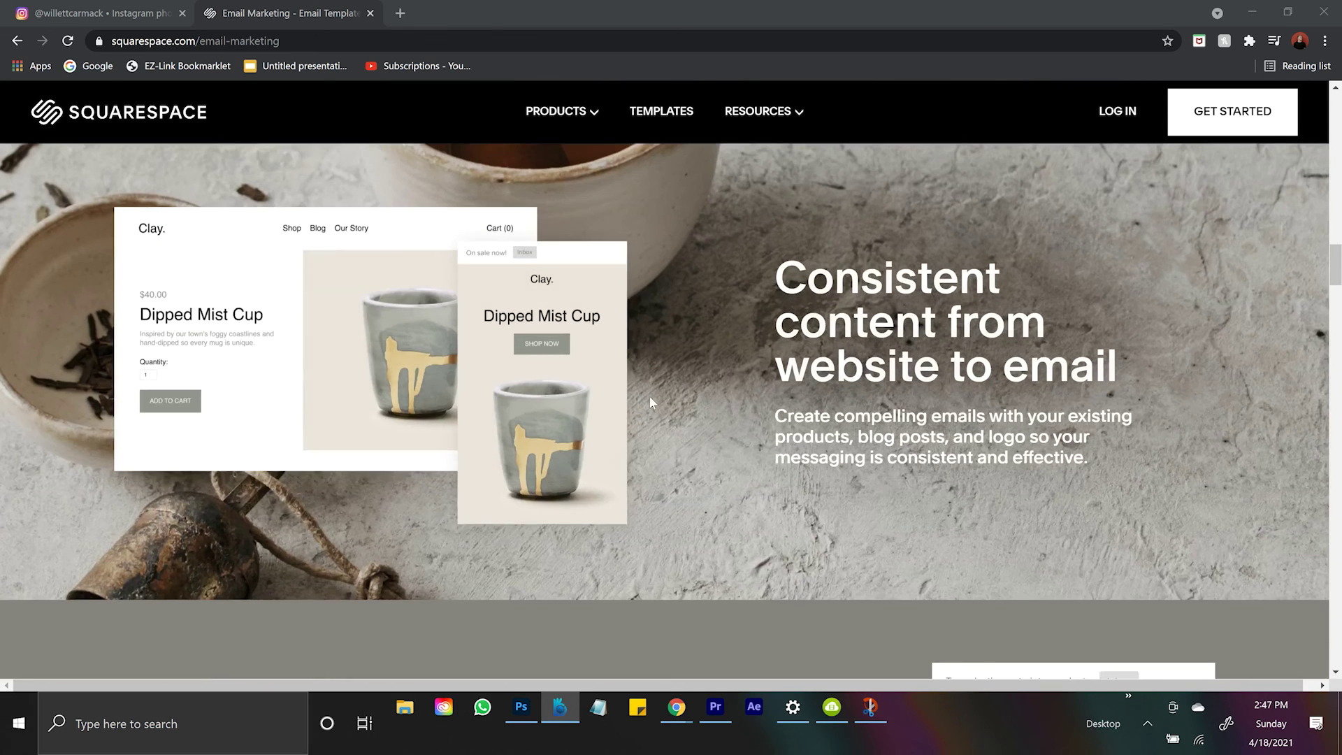
{"action": "scroll", "coordinate": [649, 396], "scroll_direction": "down", "scroll_amount": 10}
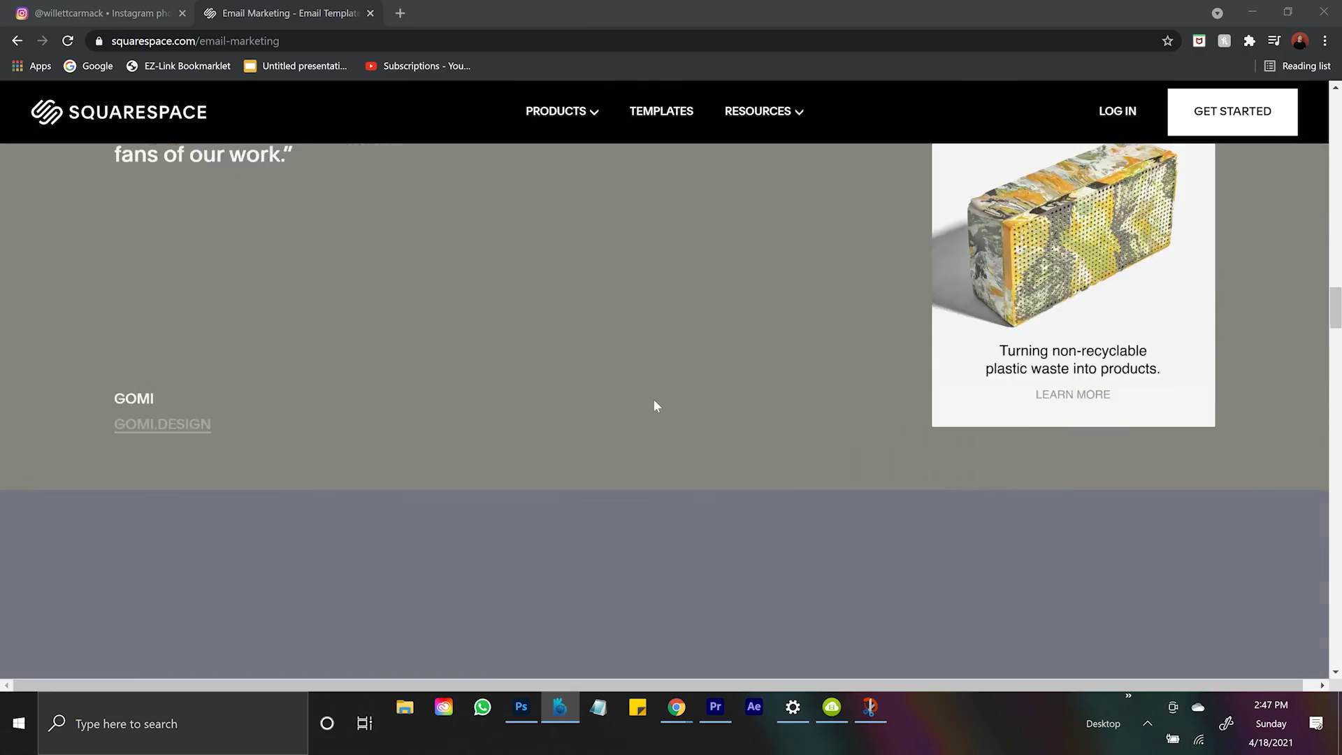